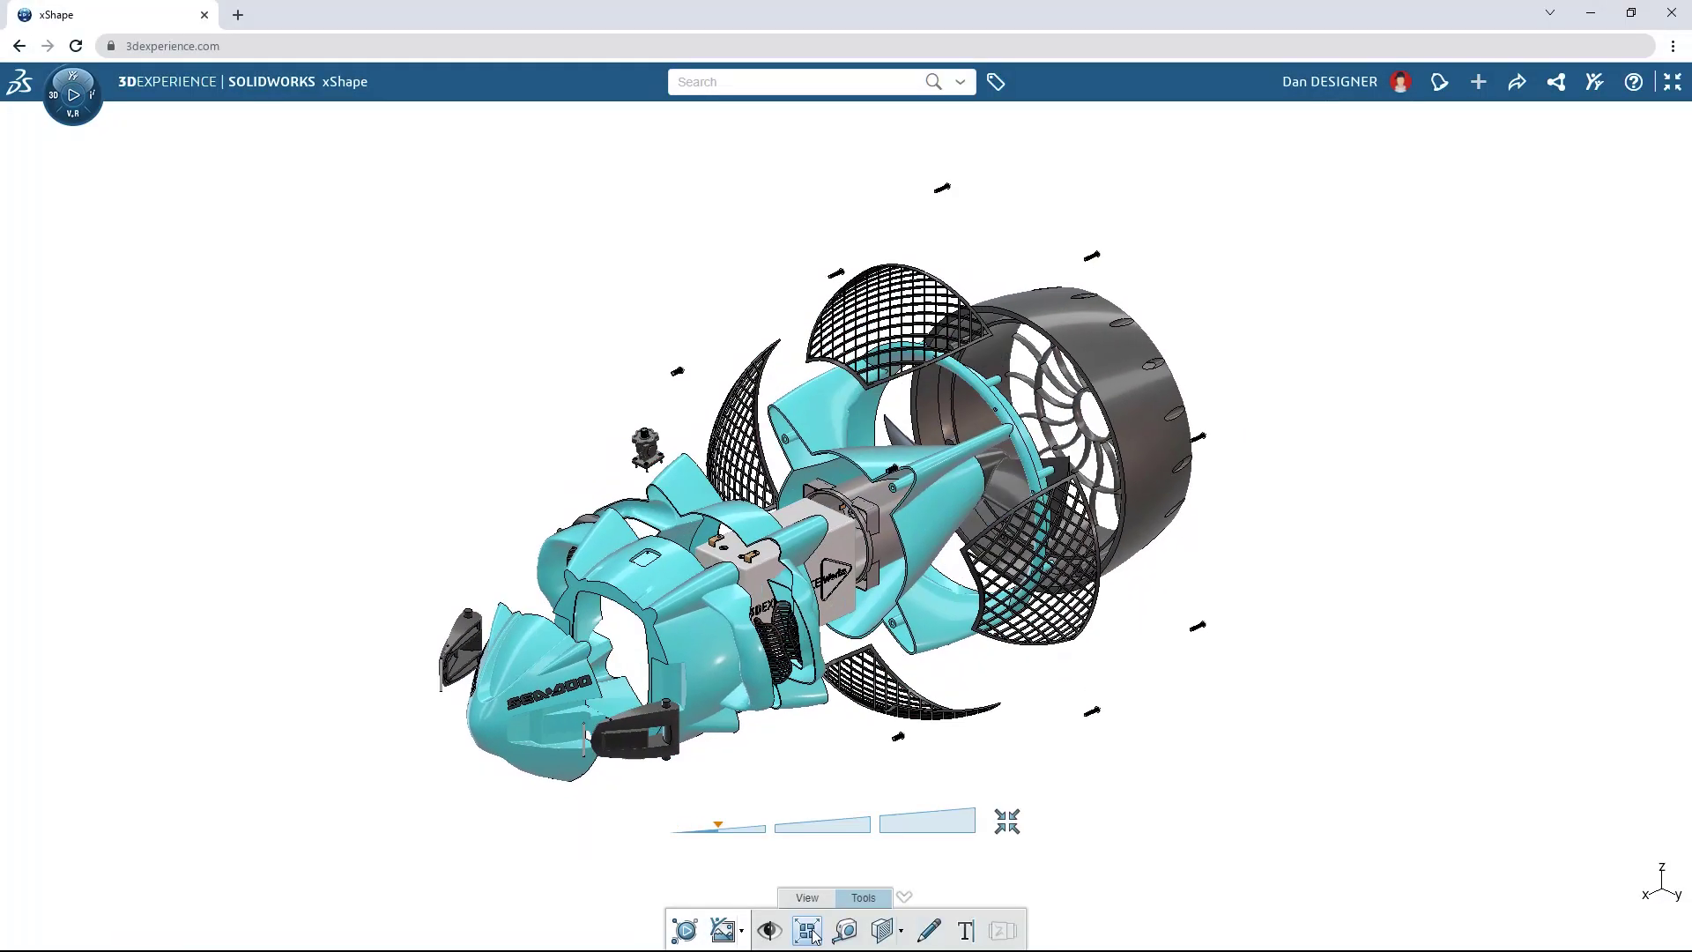
- Increase the explode amount of the sea scooter assembly
drag(748, 833, 909, 829)
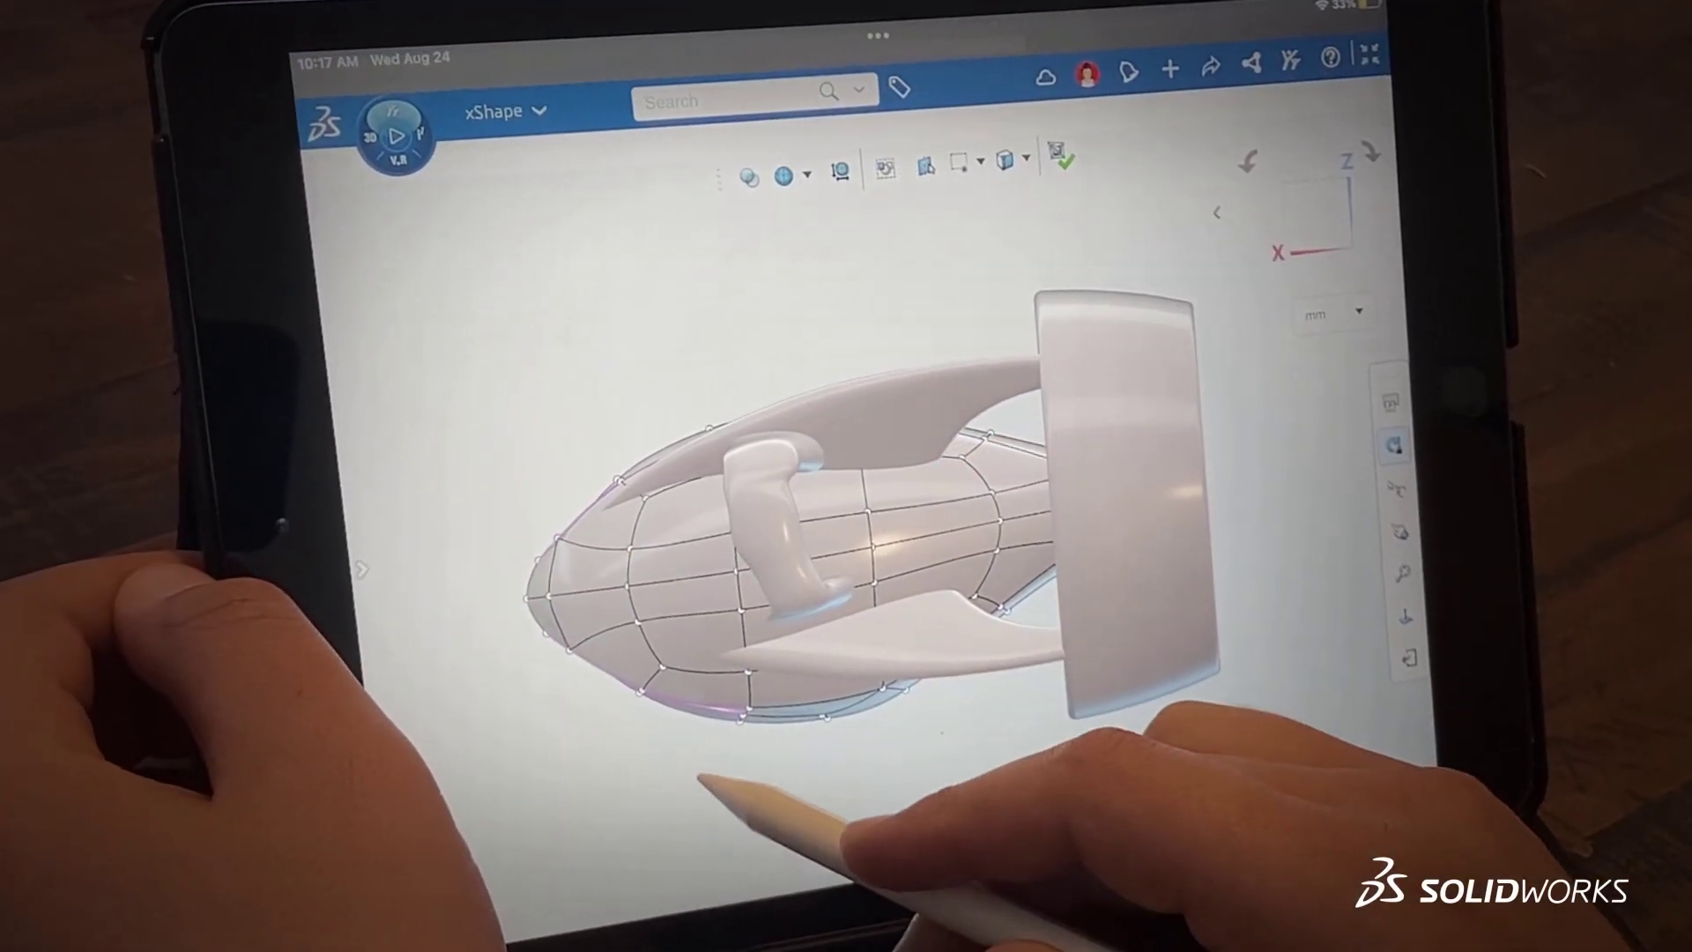
- Select the control points around the scooter body's nose in the side view and adjust them to reshape the nose
drag(654, 513, 483, 489)
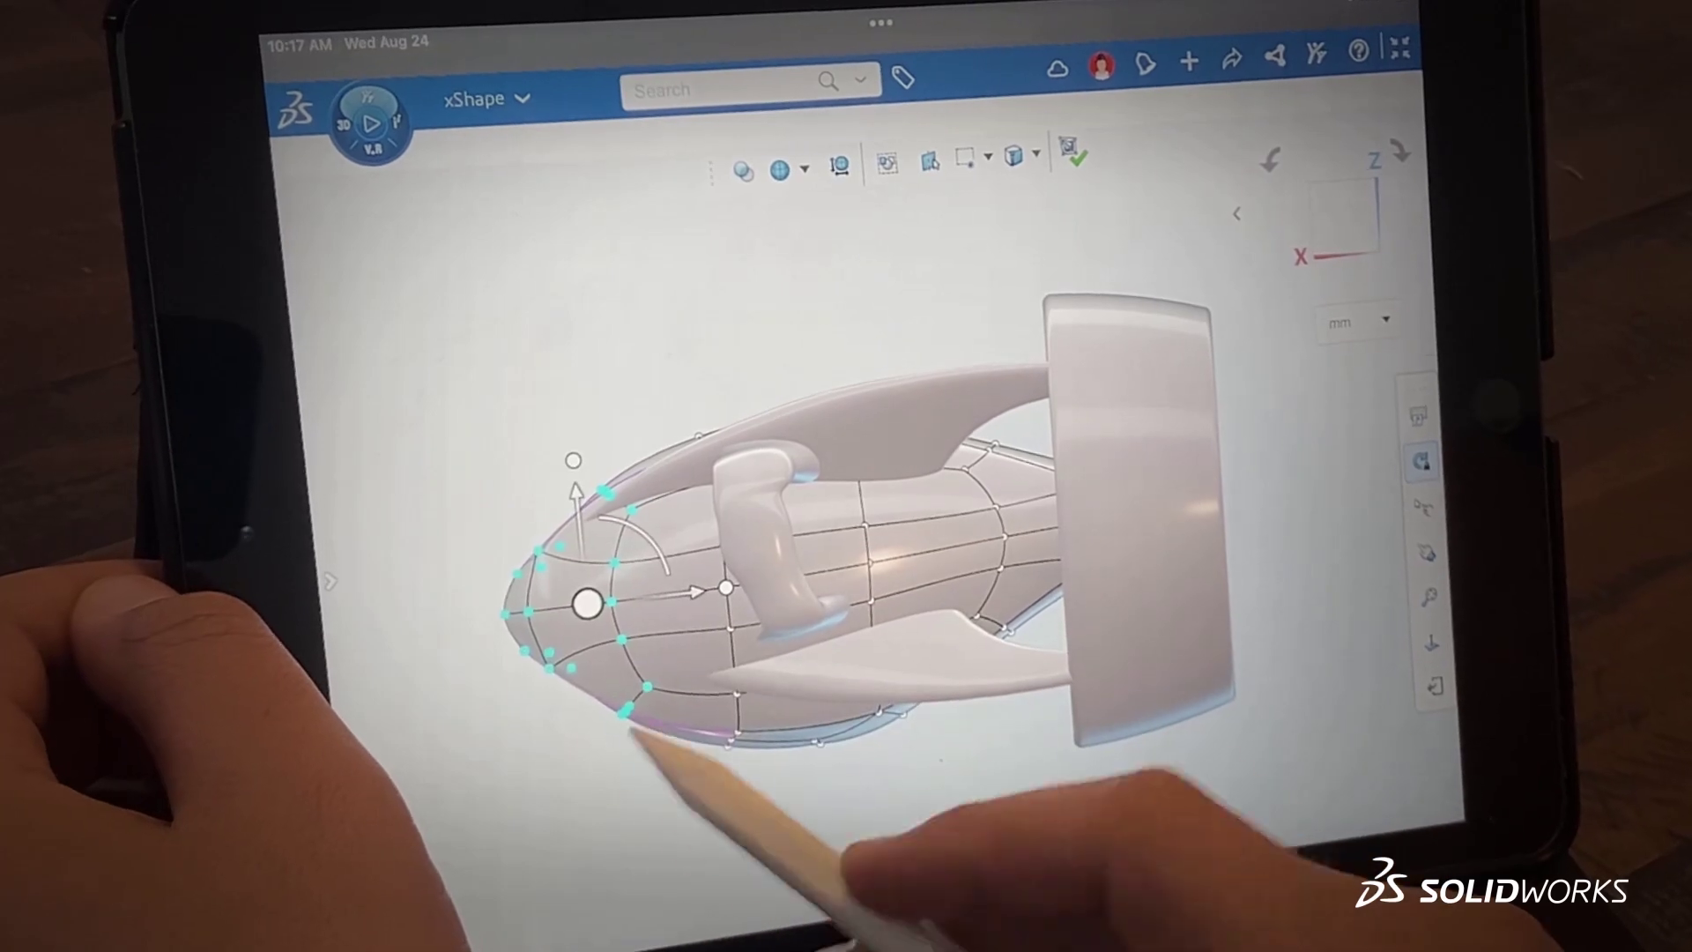
drag(701, 607, 675, 617)
drag(514, 473, 510, 522)
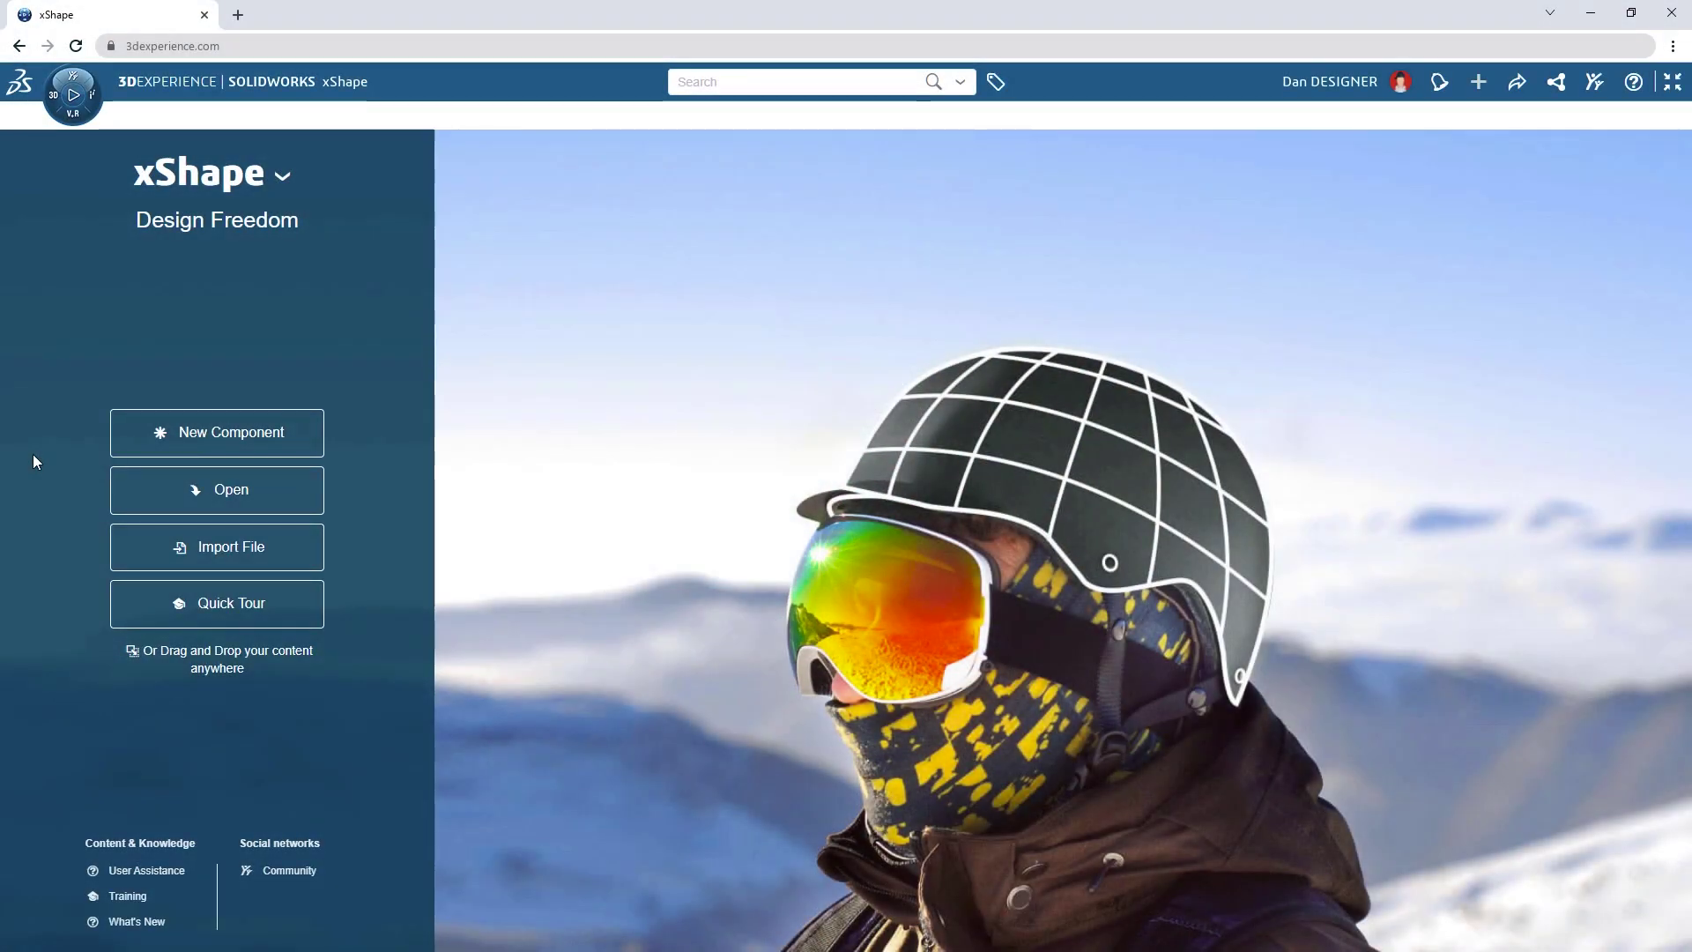
- Create a new component named Sea Scooter Shape in the Sea Scooter location
click(135, 440)
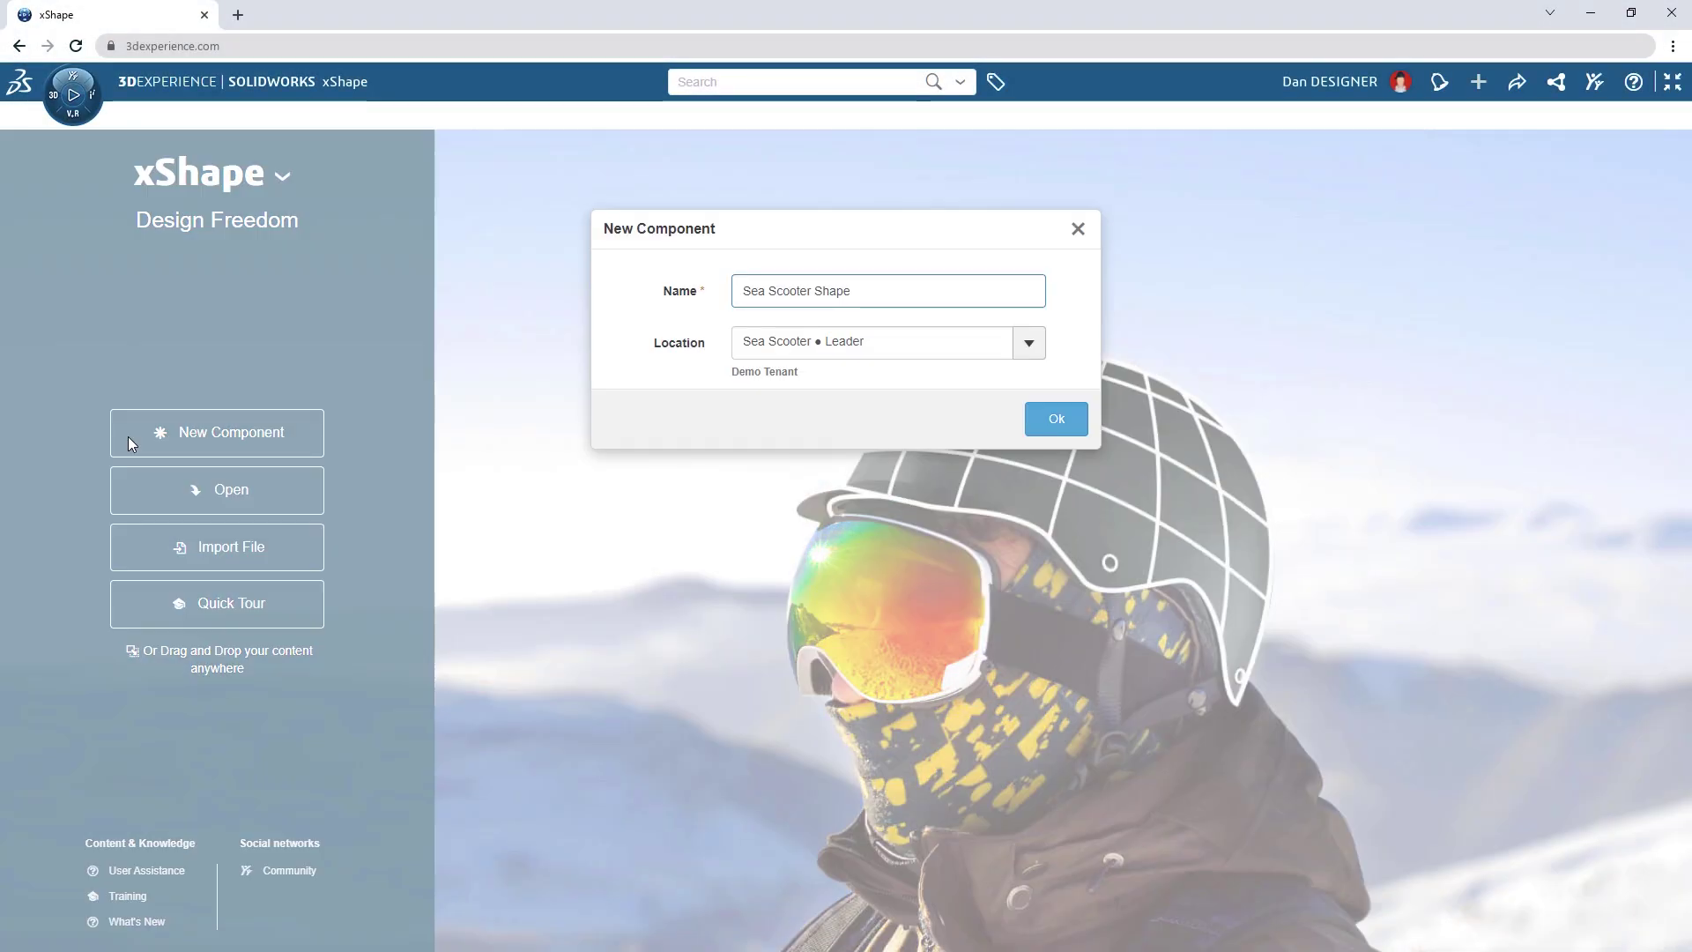
click(1056, 419)
- Place a midplane QuadBall at the origin of the reference images, scaled to 132 percent, and enable scaling by bounding box
click(598, 941)
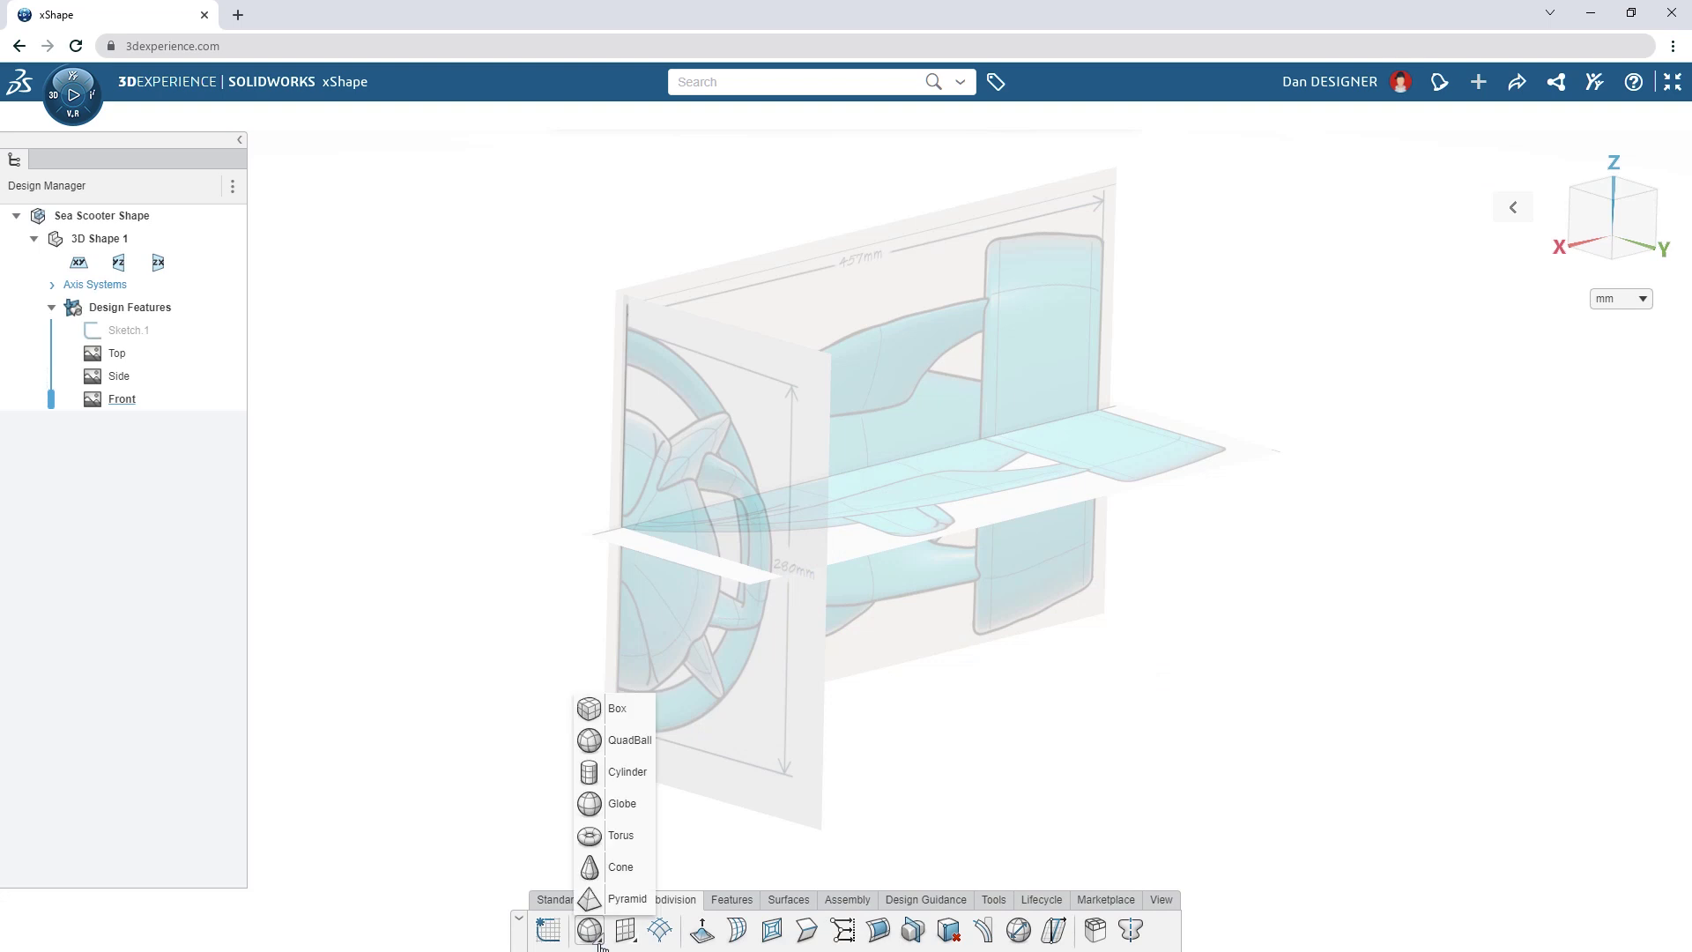
click(627, 745)
click(624, 528)
drag(349, 284, 364, 283)
click(305, 311)
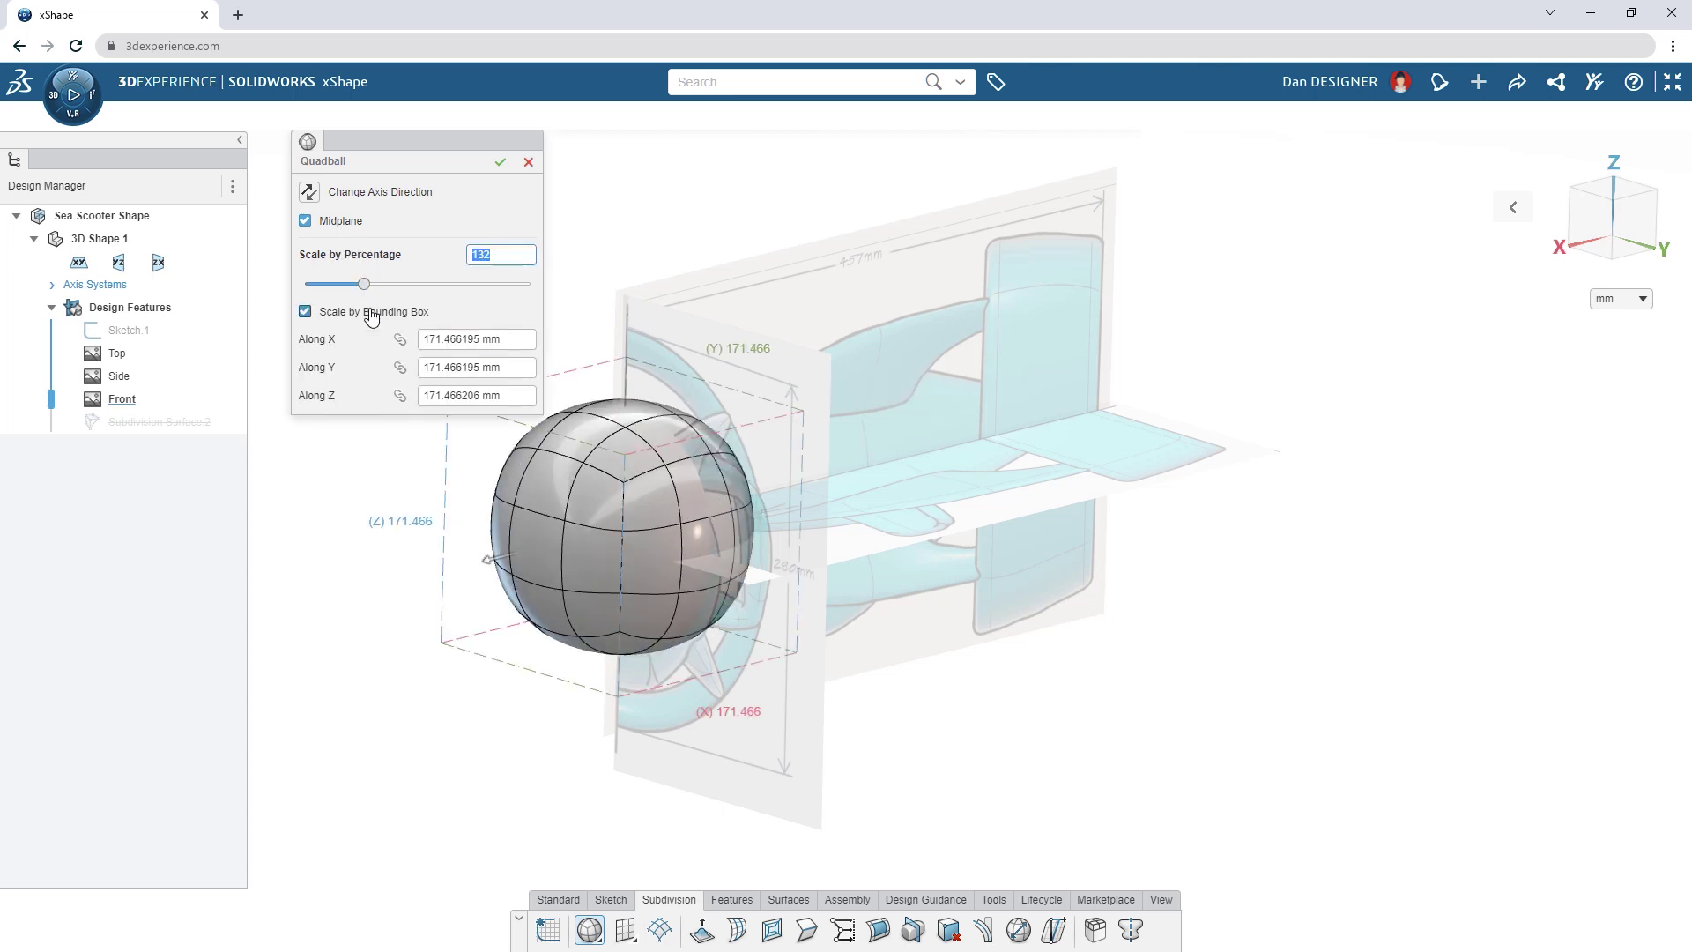
- Set the quadball's bounding box size along X to 160 mm and accept it
click(438, 340)
text(16)
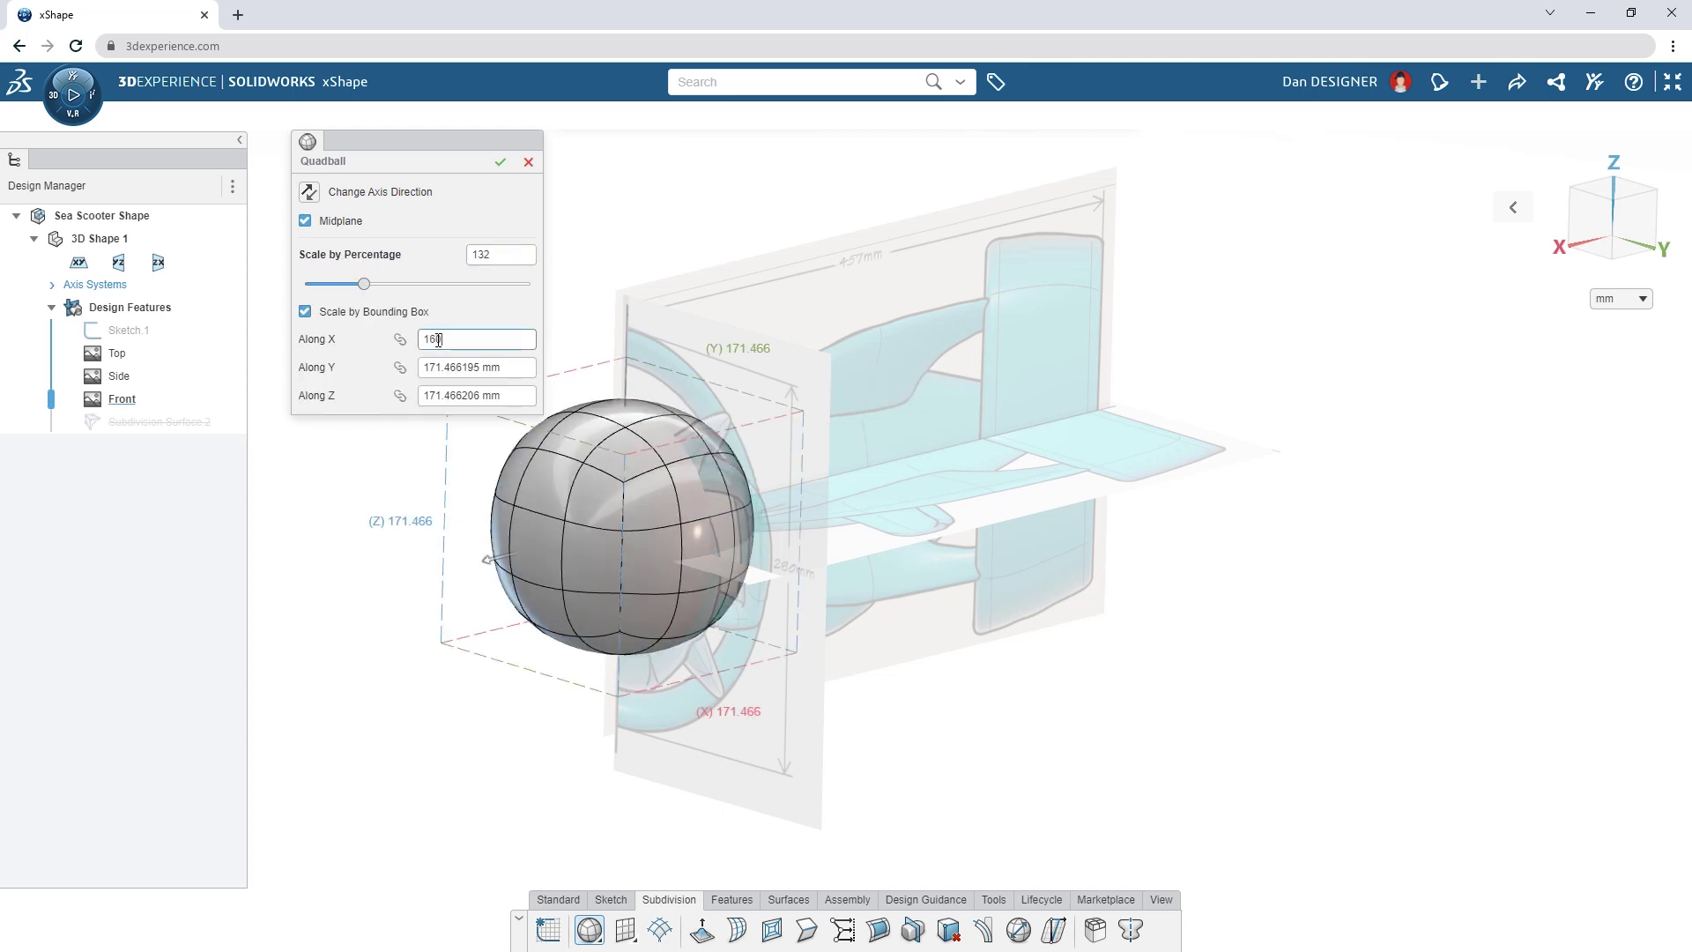
text(0)
key(Return)
click(501, 162)
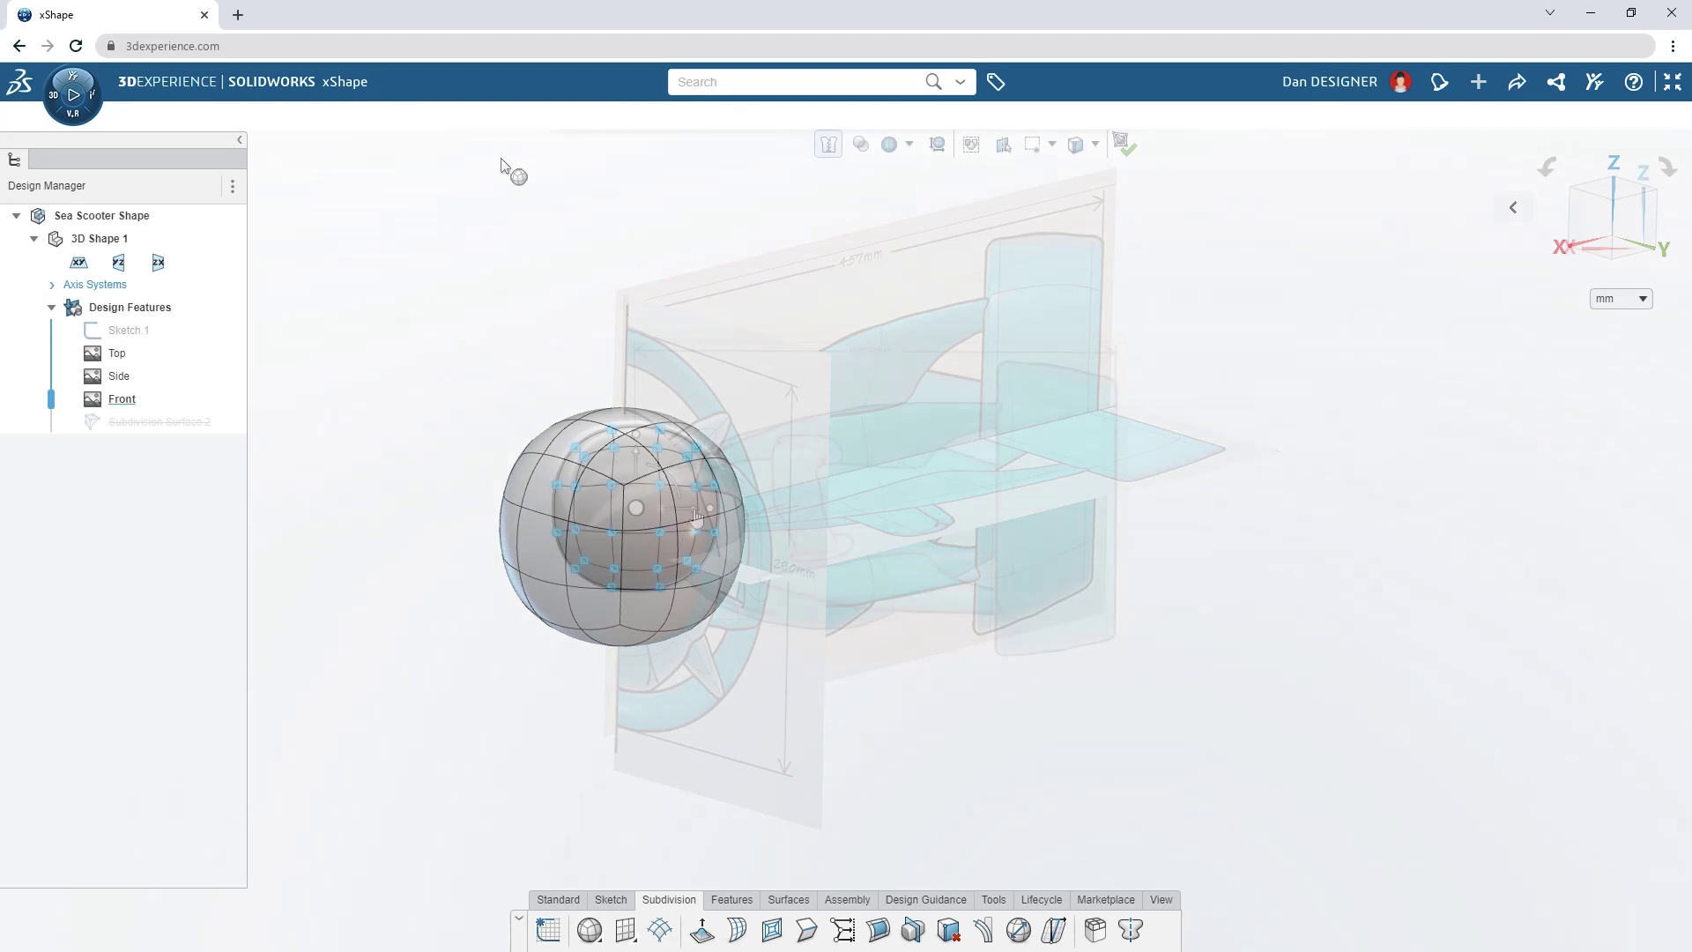
- Stretch the quadball mesh into the scooter's elongated main body and inset the faces selected on its upper side
drag(817, 534, 945, 527)
drag(599, 344, 800, 460)
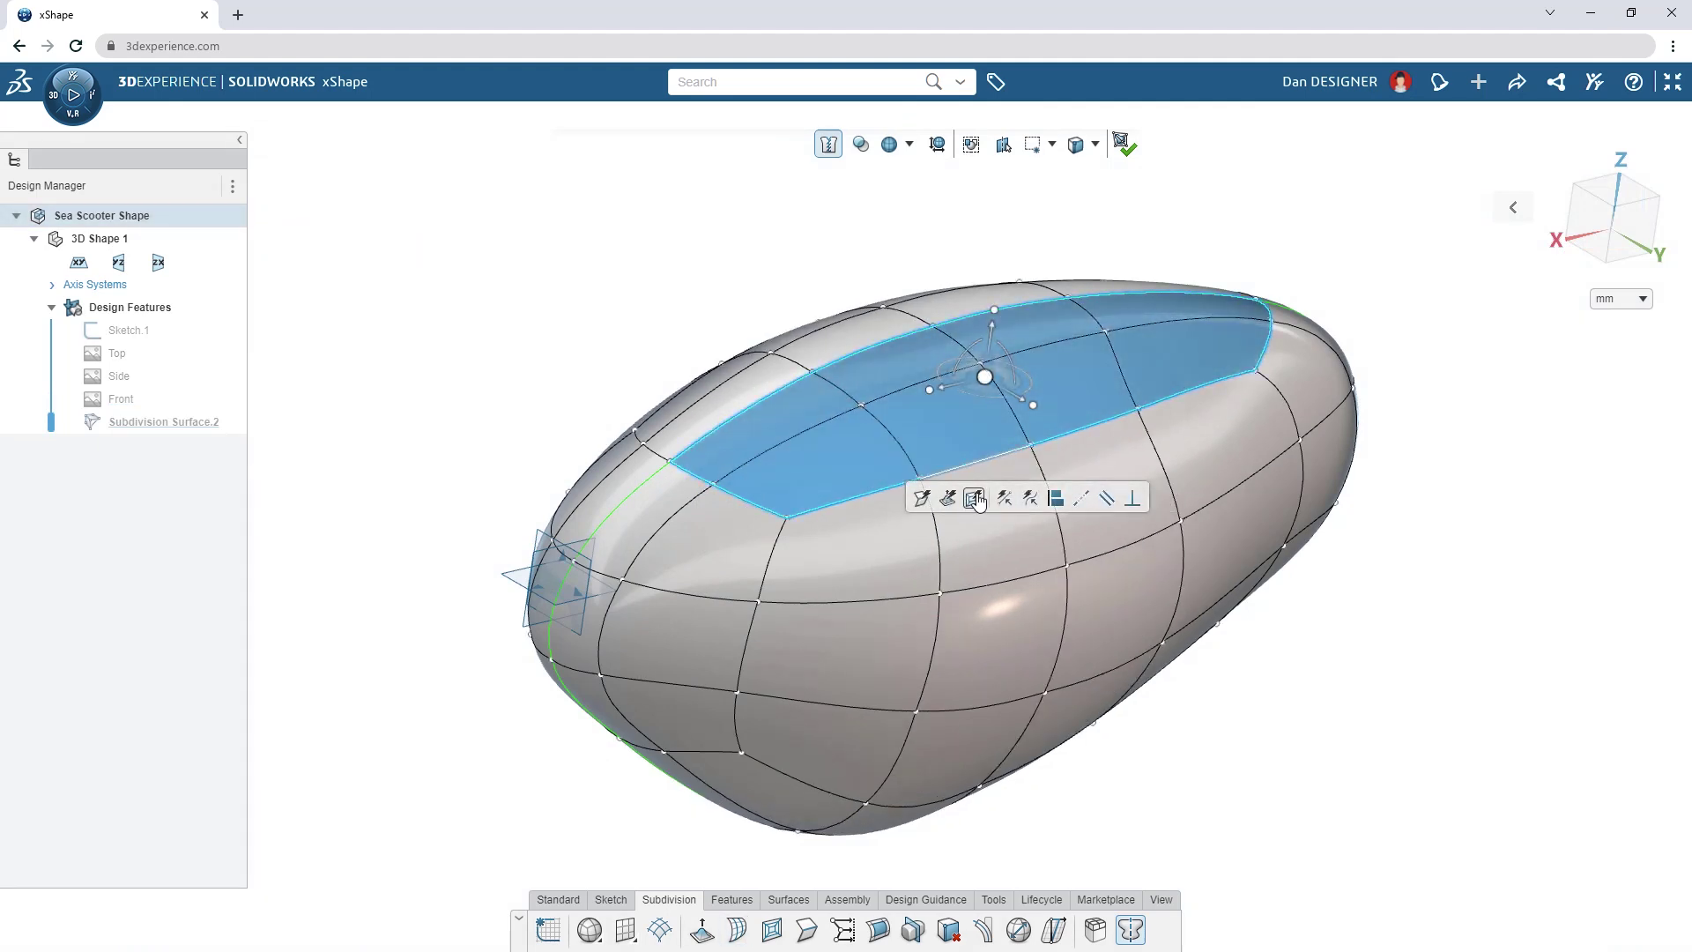
click(979, 500)
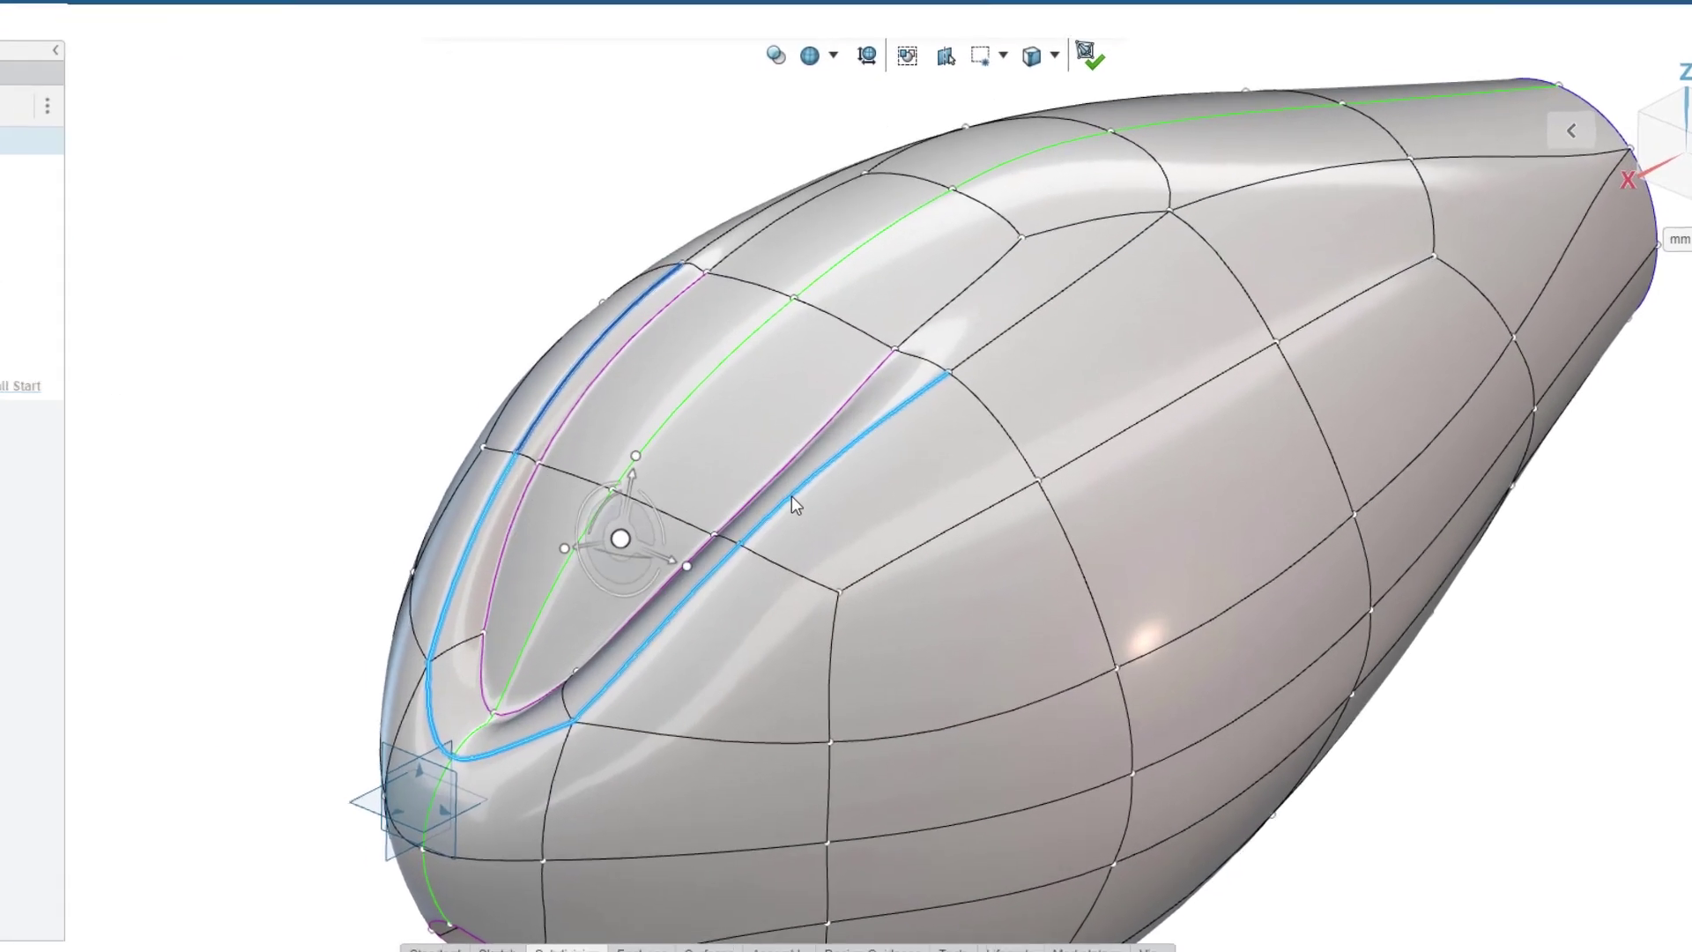
- Crease the outer edges of the V-shaped groove on the upper nose at maximum sharpness and finish editing the surface
click(842, 441)
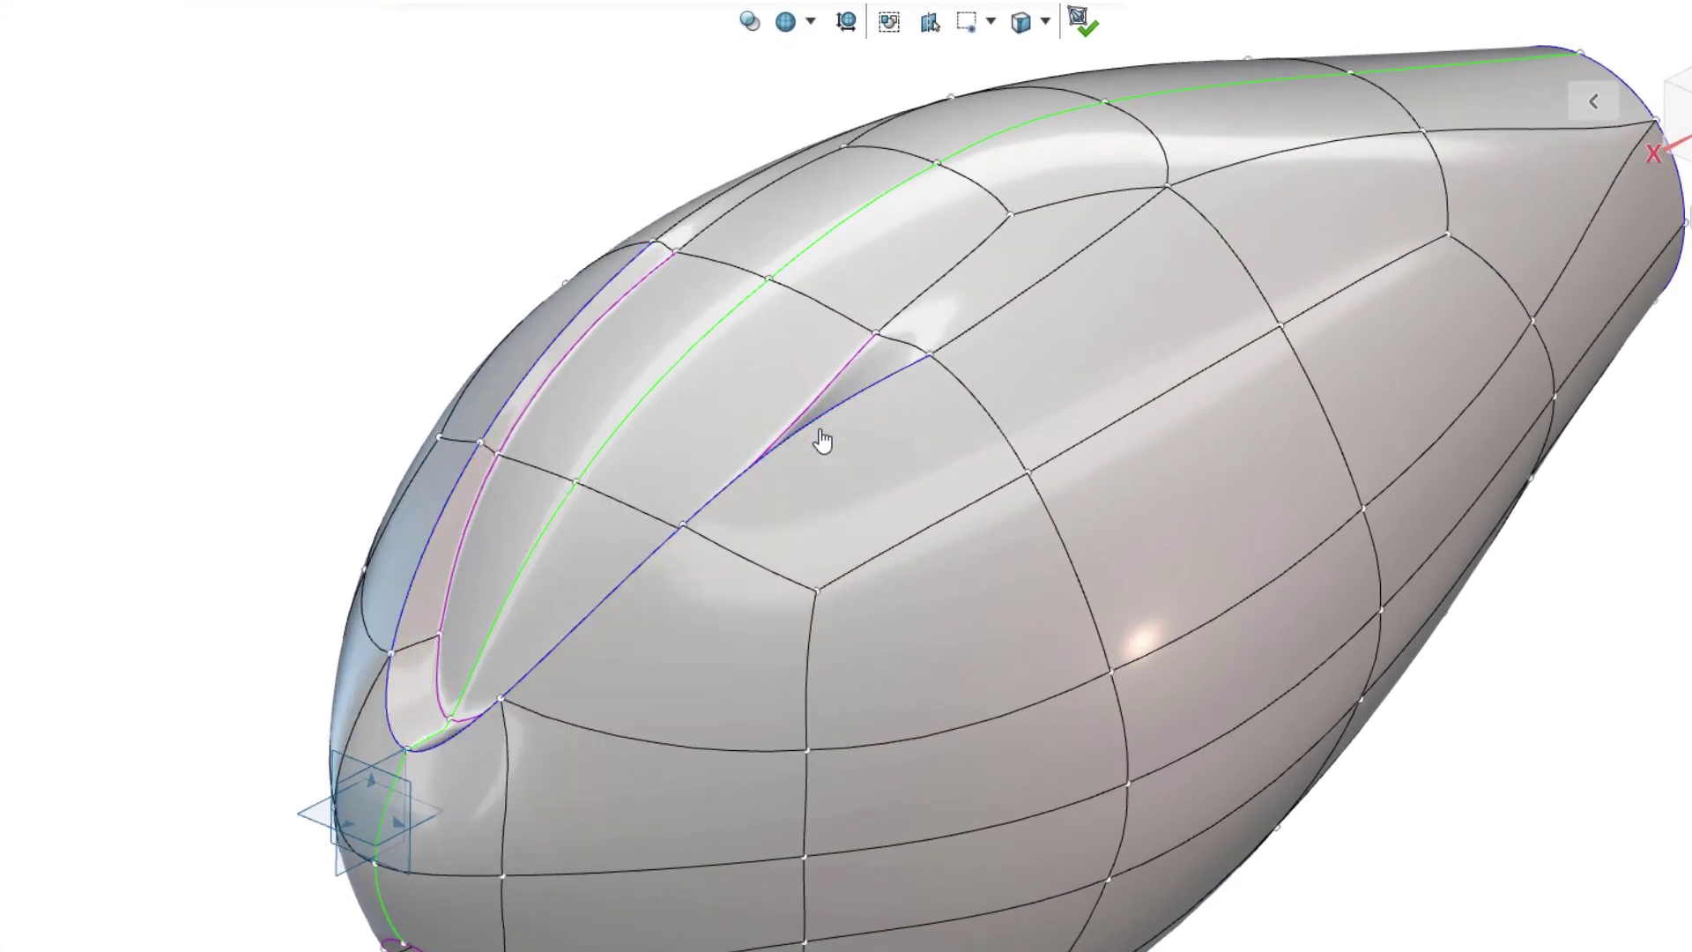
click(810, 421)
click(901, 361)
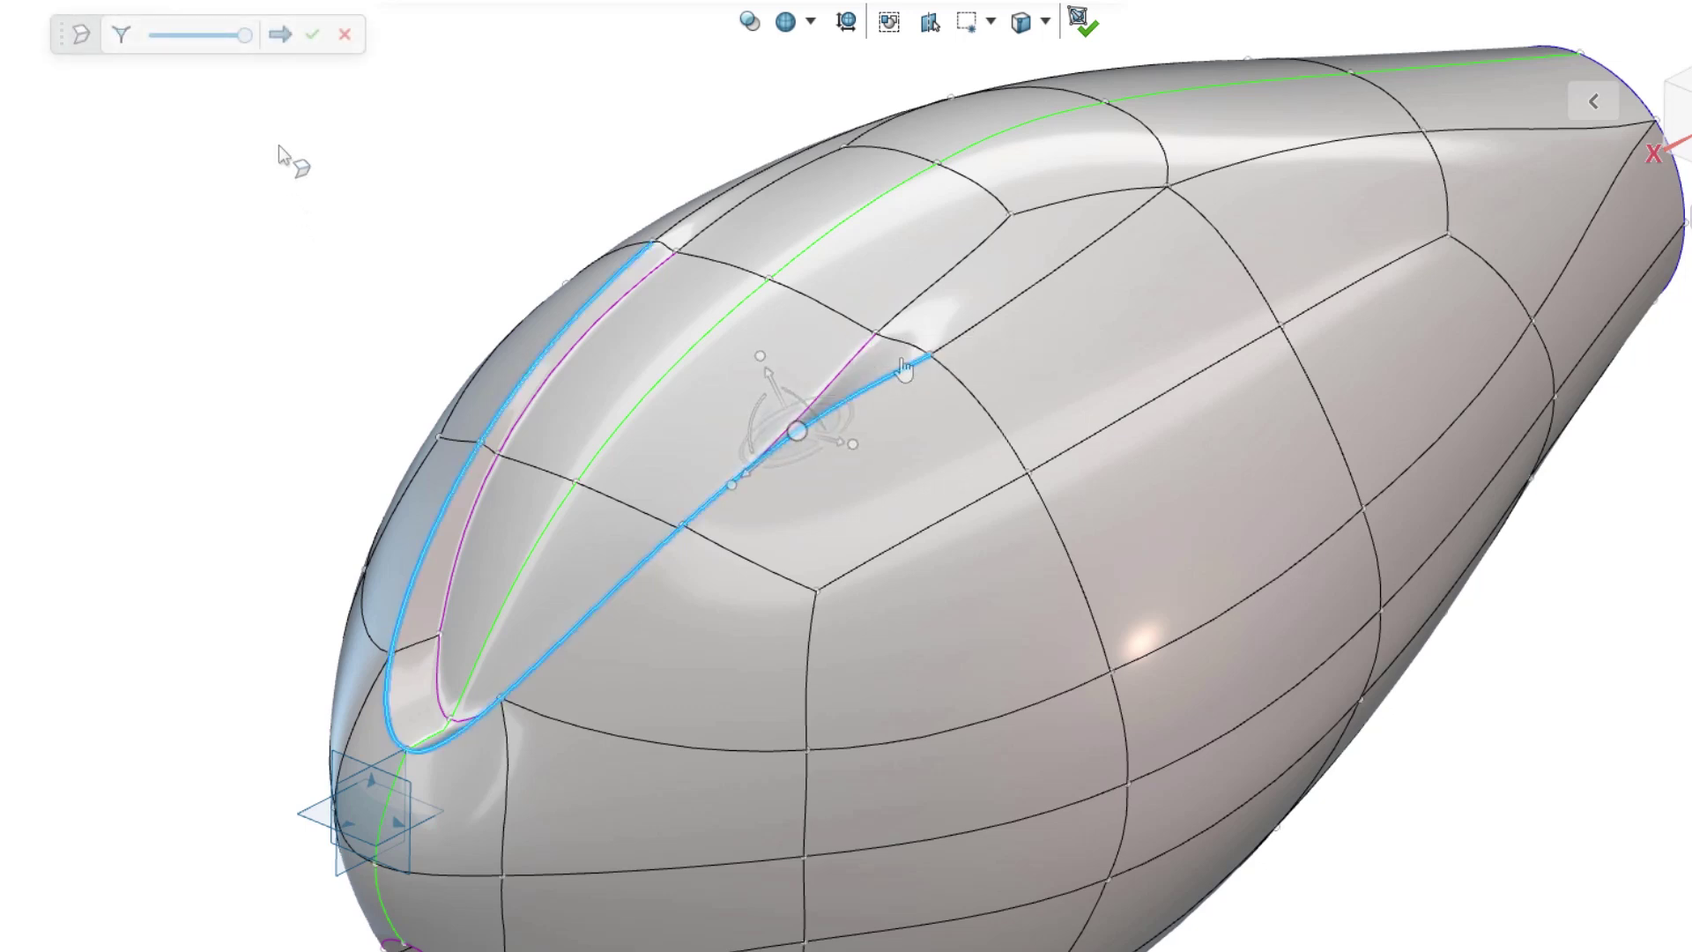
mouse_move(247, 40)
mouse_down()
mouse_move(215, 42)
mouse_move(252, 35)
mouse_up()
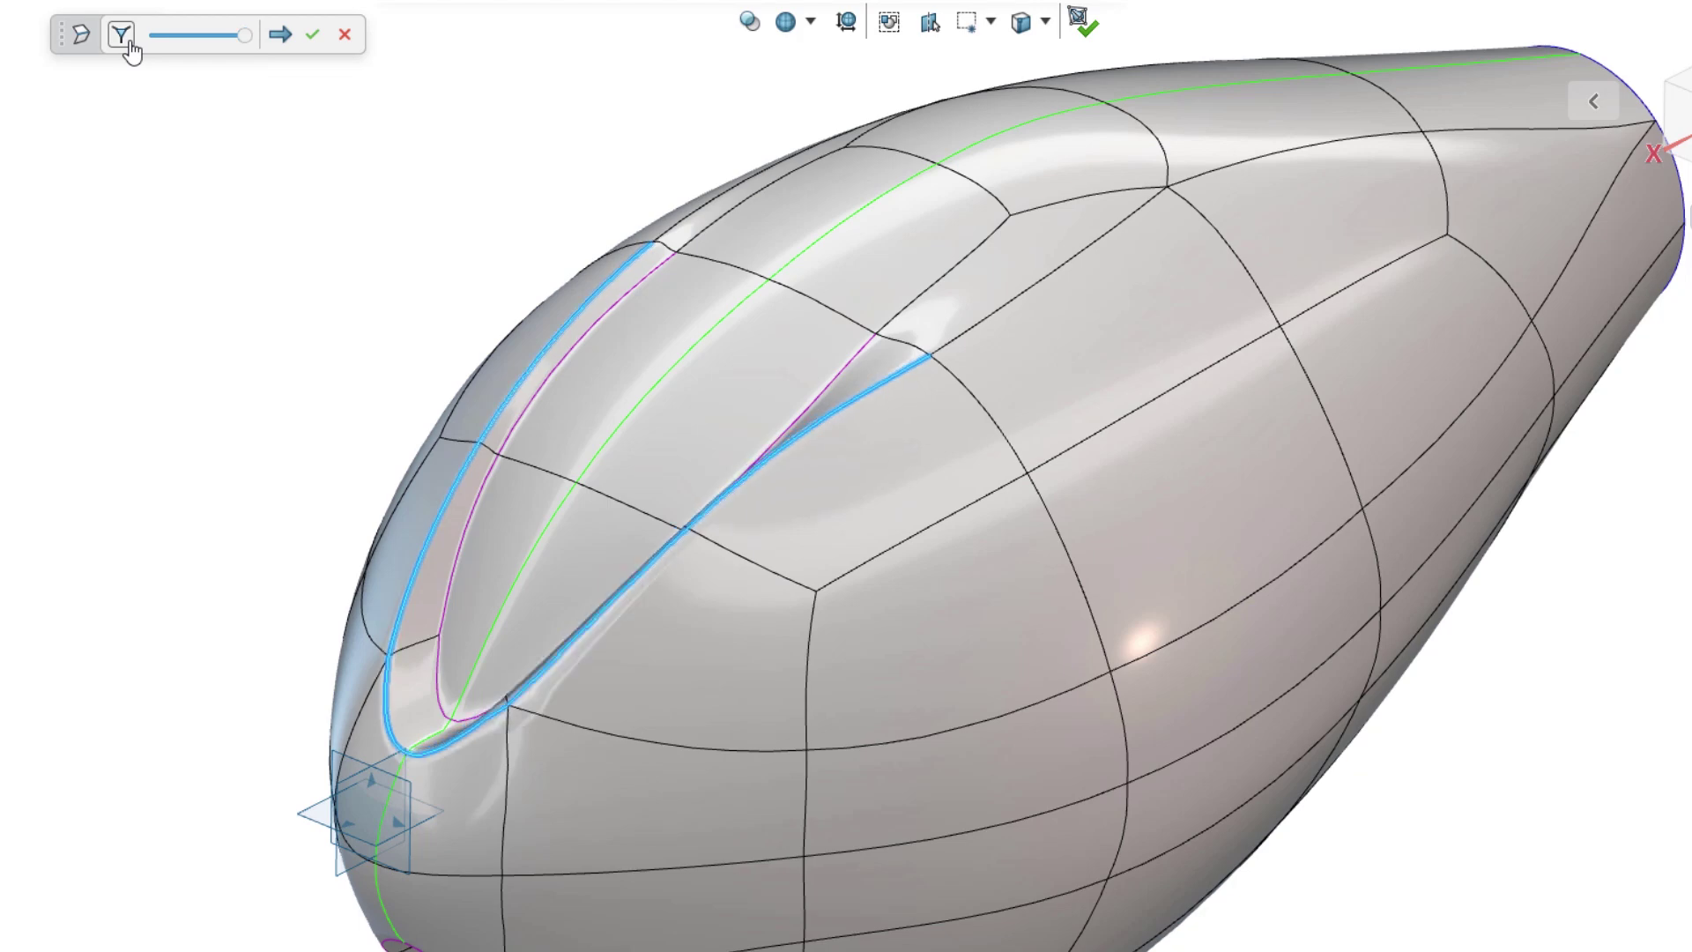
click(1084, 23)
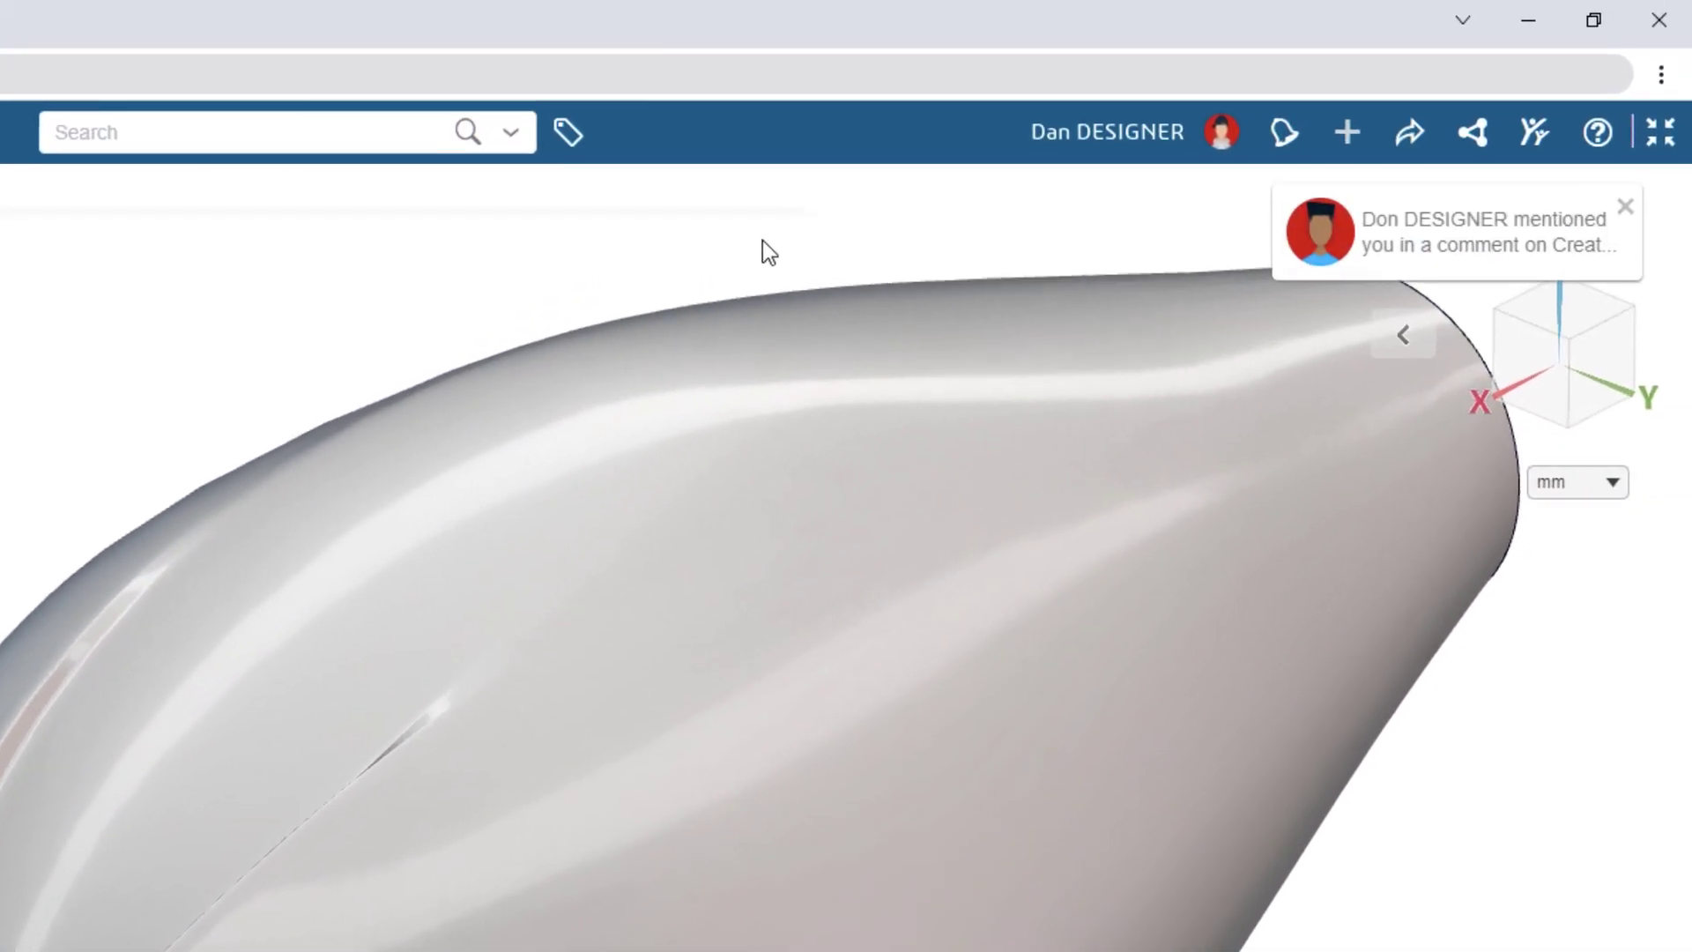
- Open the task comment from the mention notification and reply with "Great, thanks" followed by the colleague's first name
click(1422, 255)
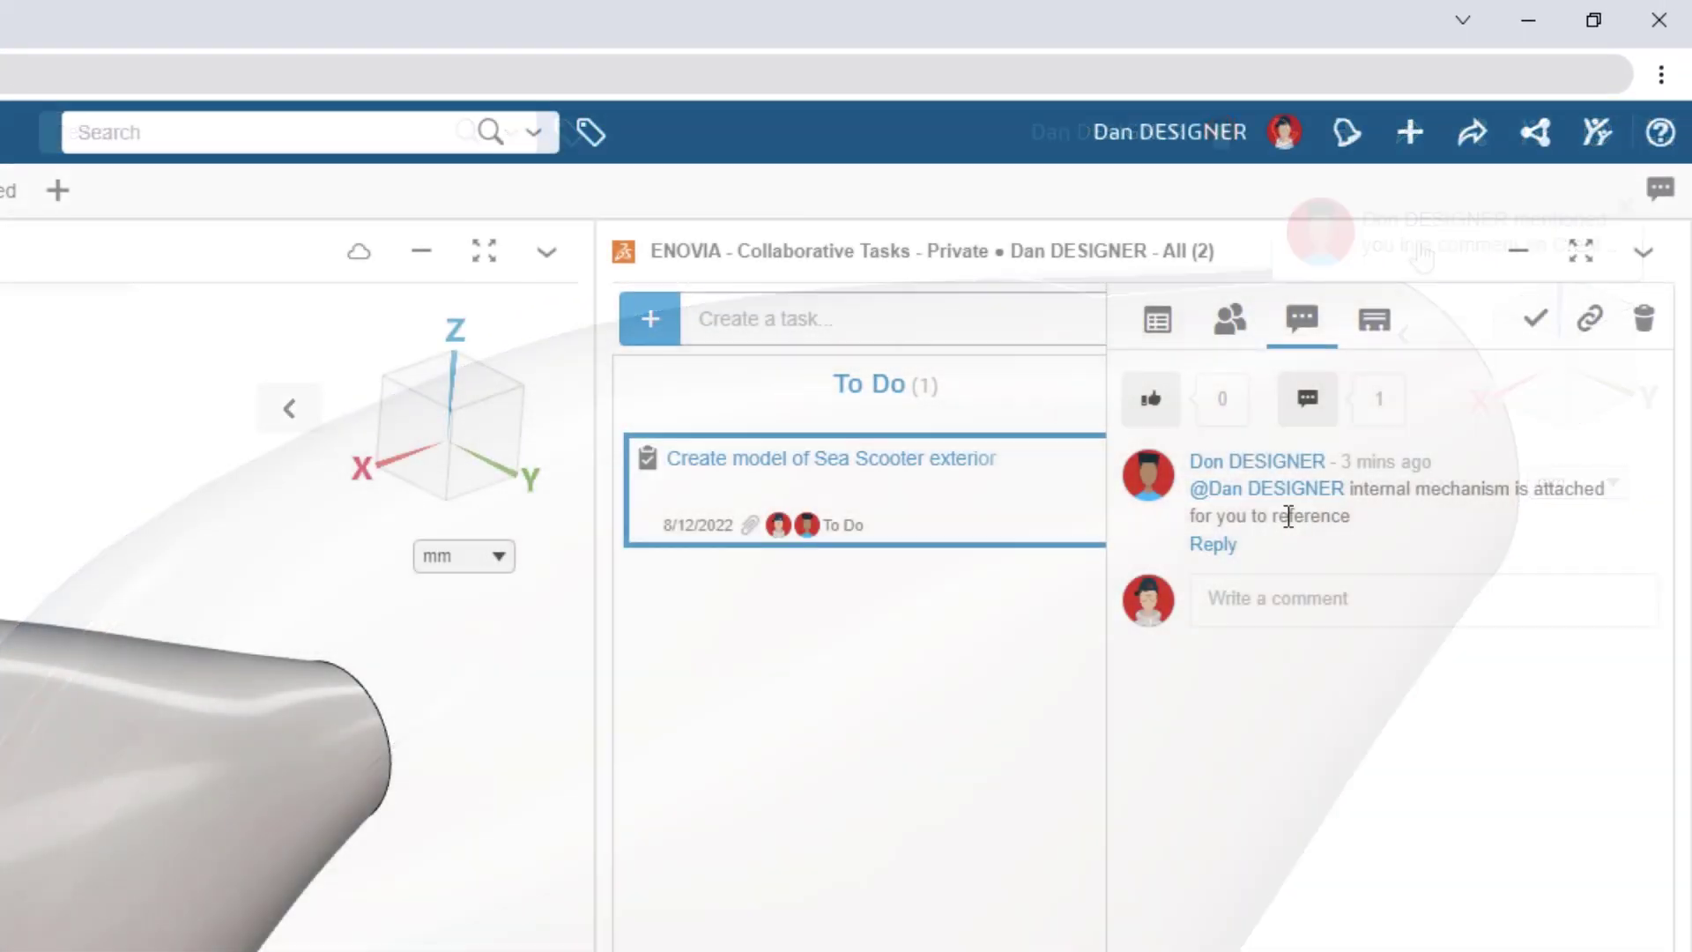
click(1225, 551)
text(Great, thanks Do)
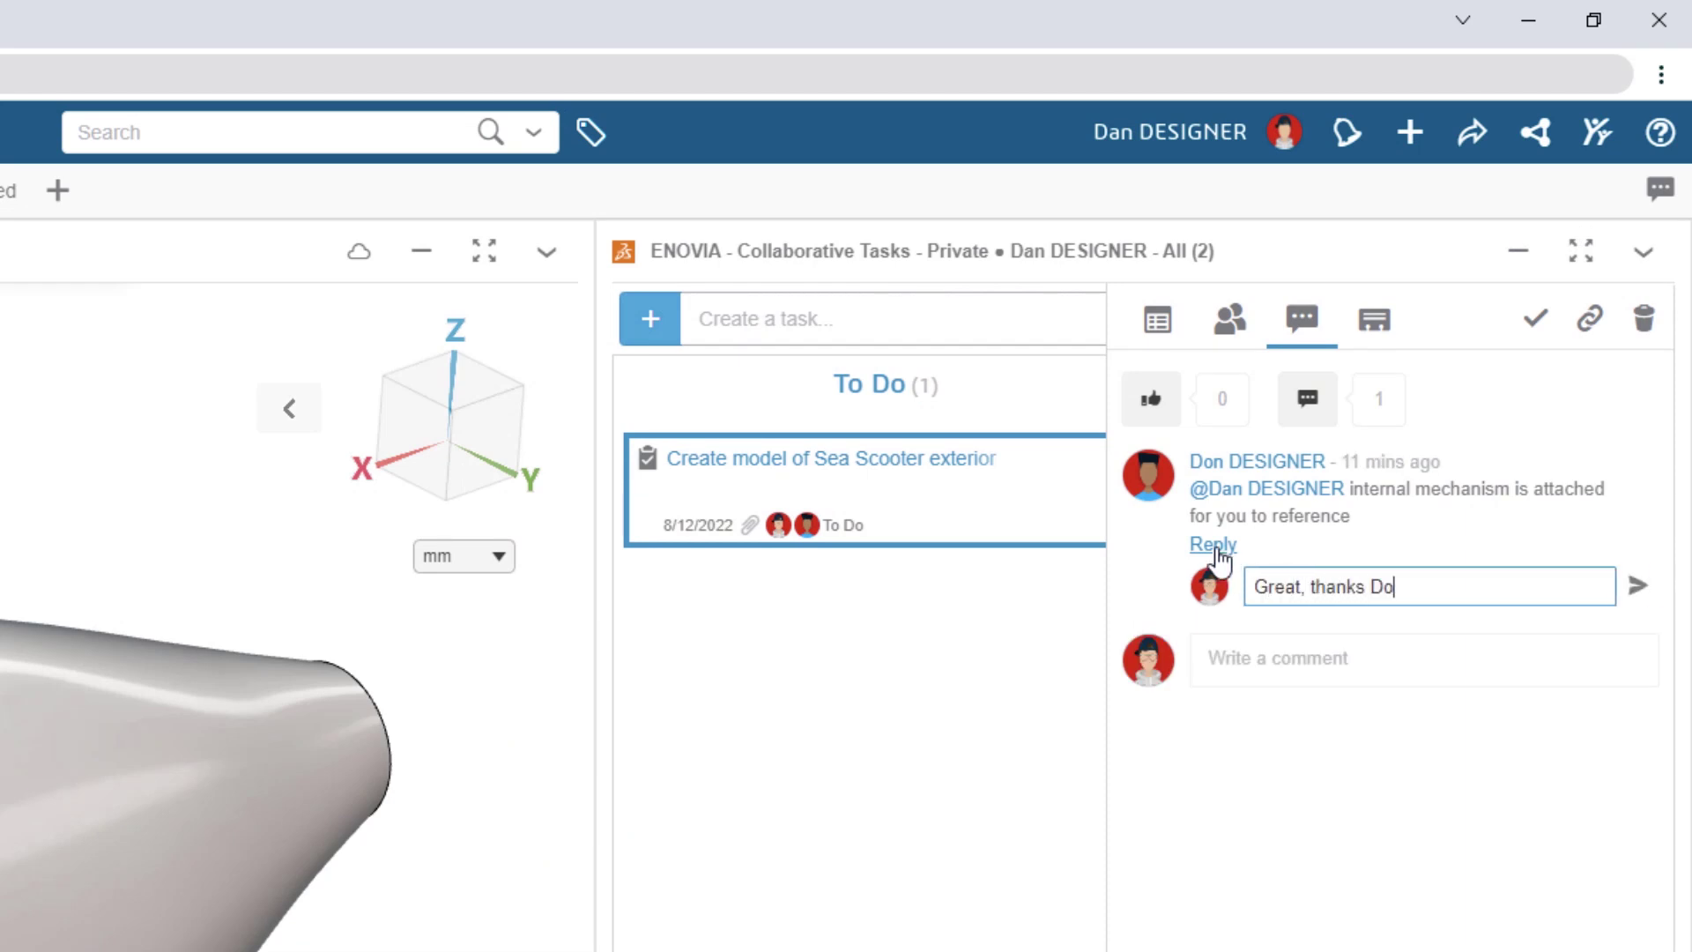
text(n)
click(1638, 588)
- Insert one instance of the Drive Assembly attached to the task into the Sea Scooter Shape model
click(1172, 328)
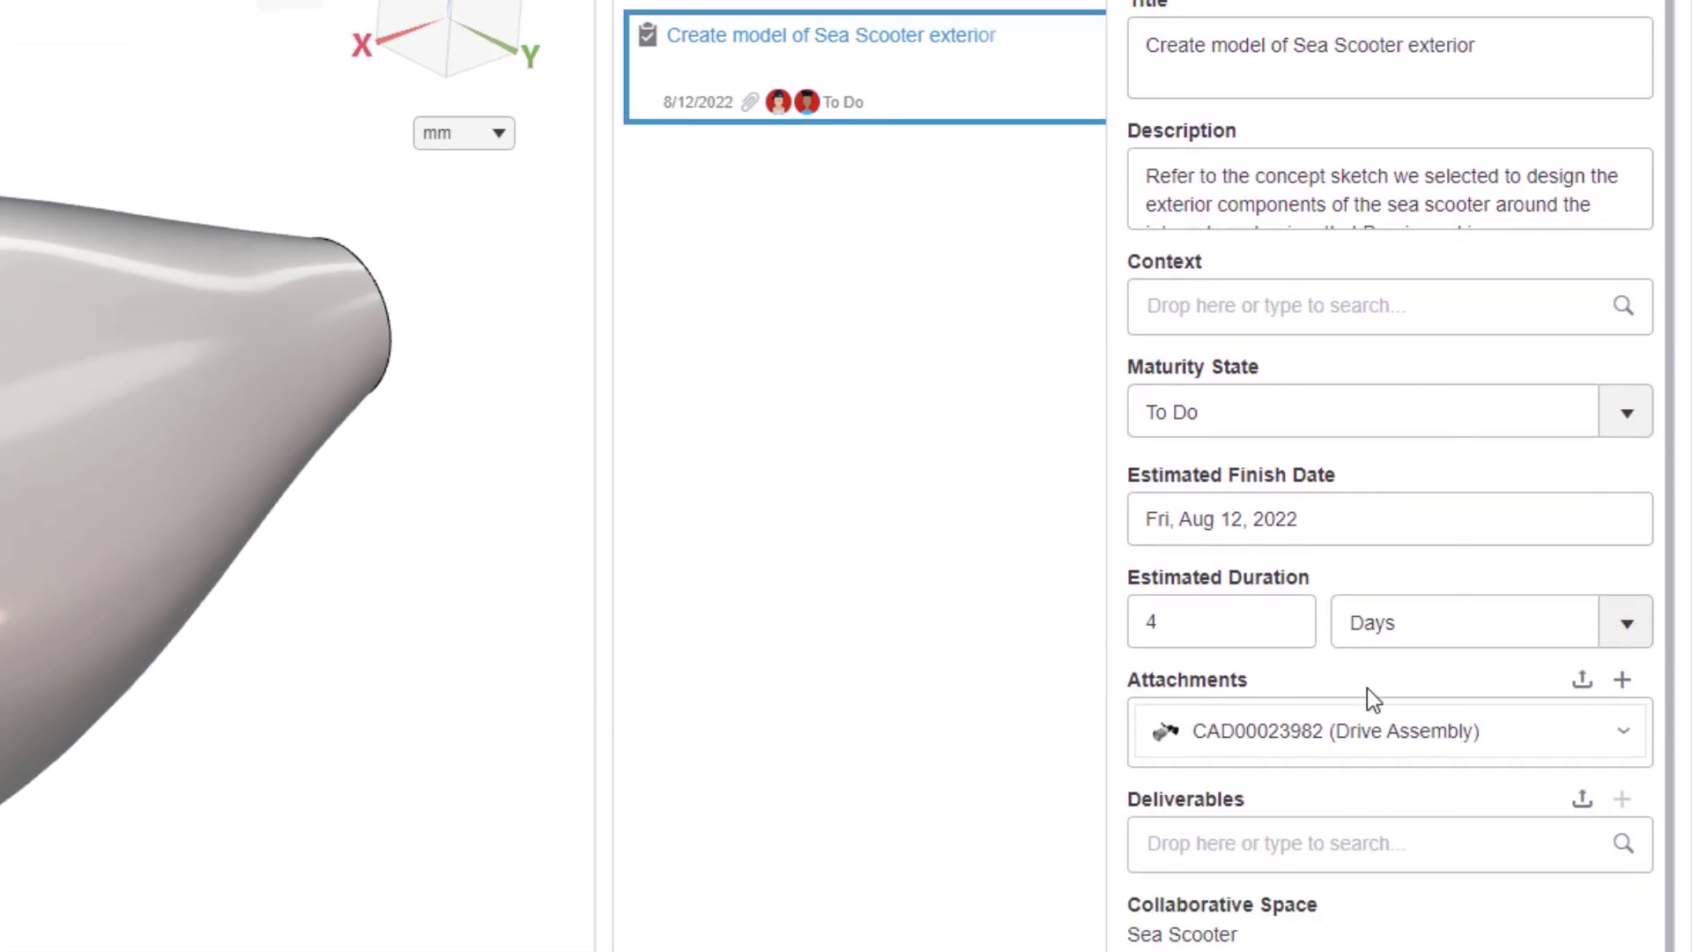
drag(1352, 635, 590, 547)
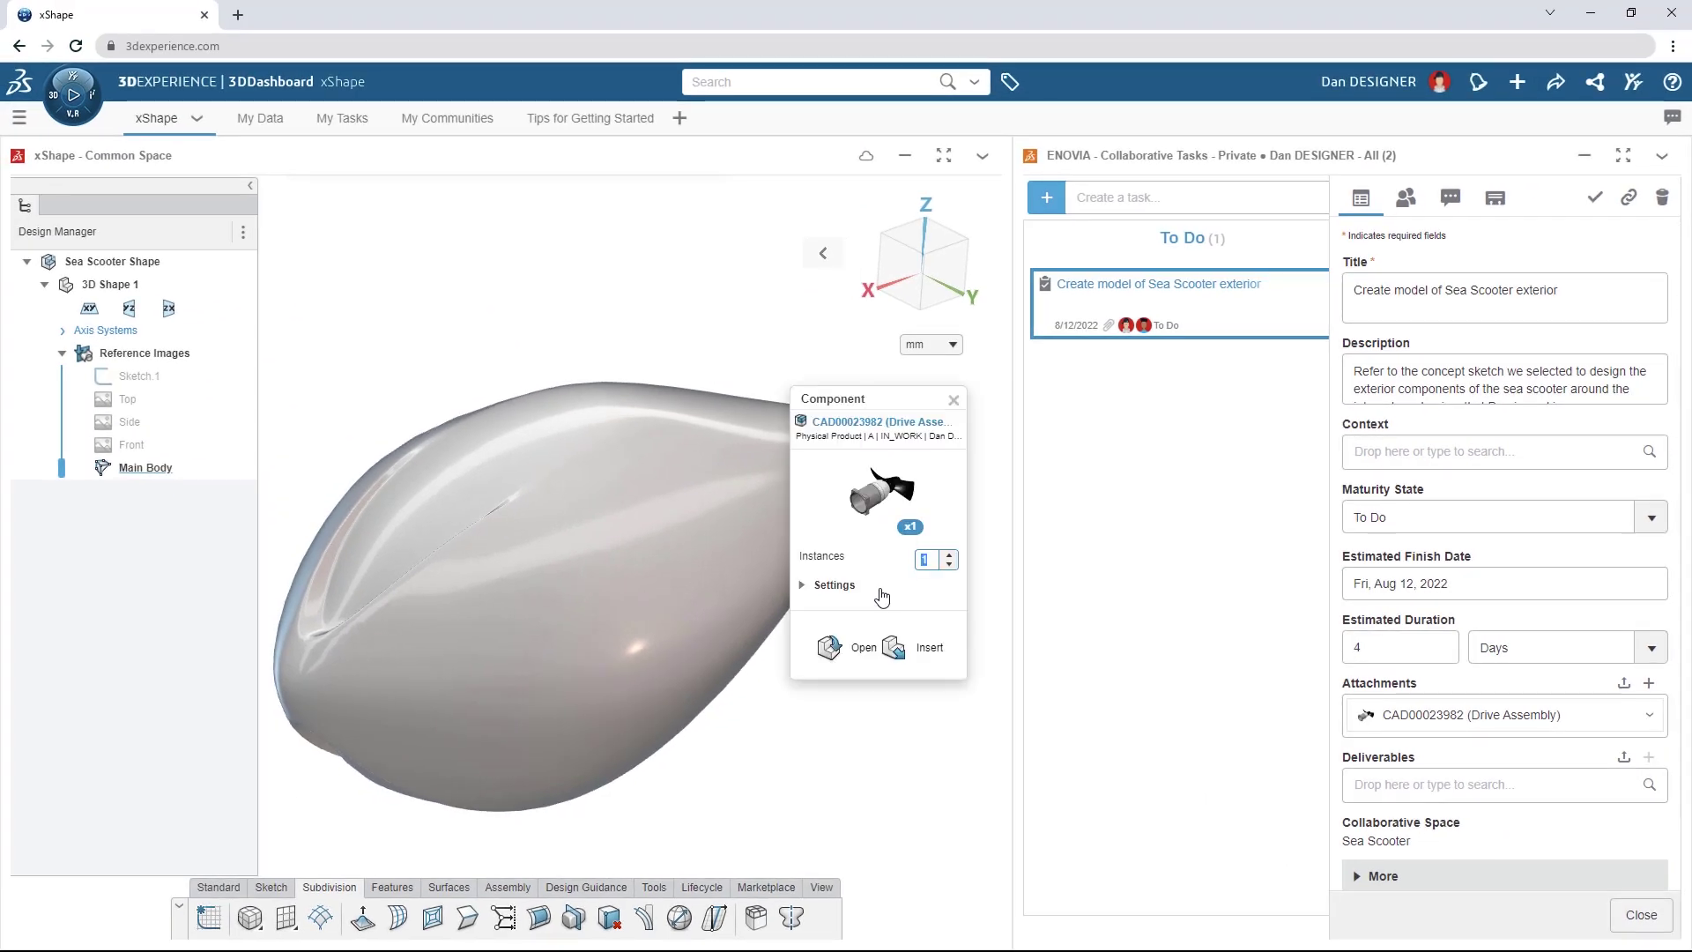
click(902, 649)
- Move the "Create model of Sea Scooter exterior" task from To Do to In Work
click(1231, 339)
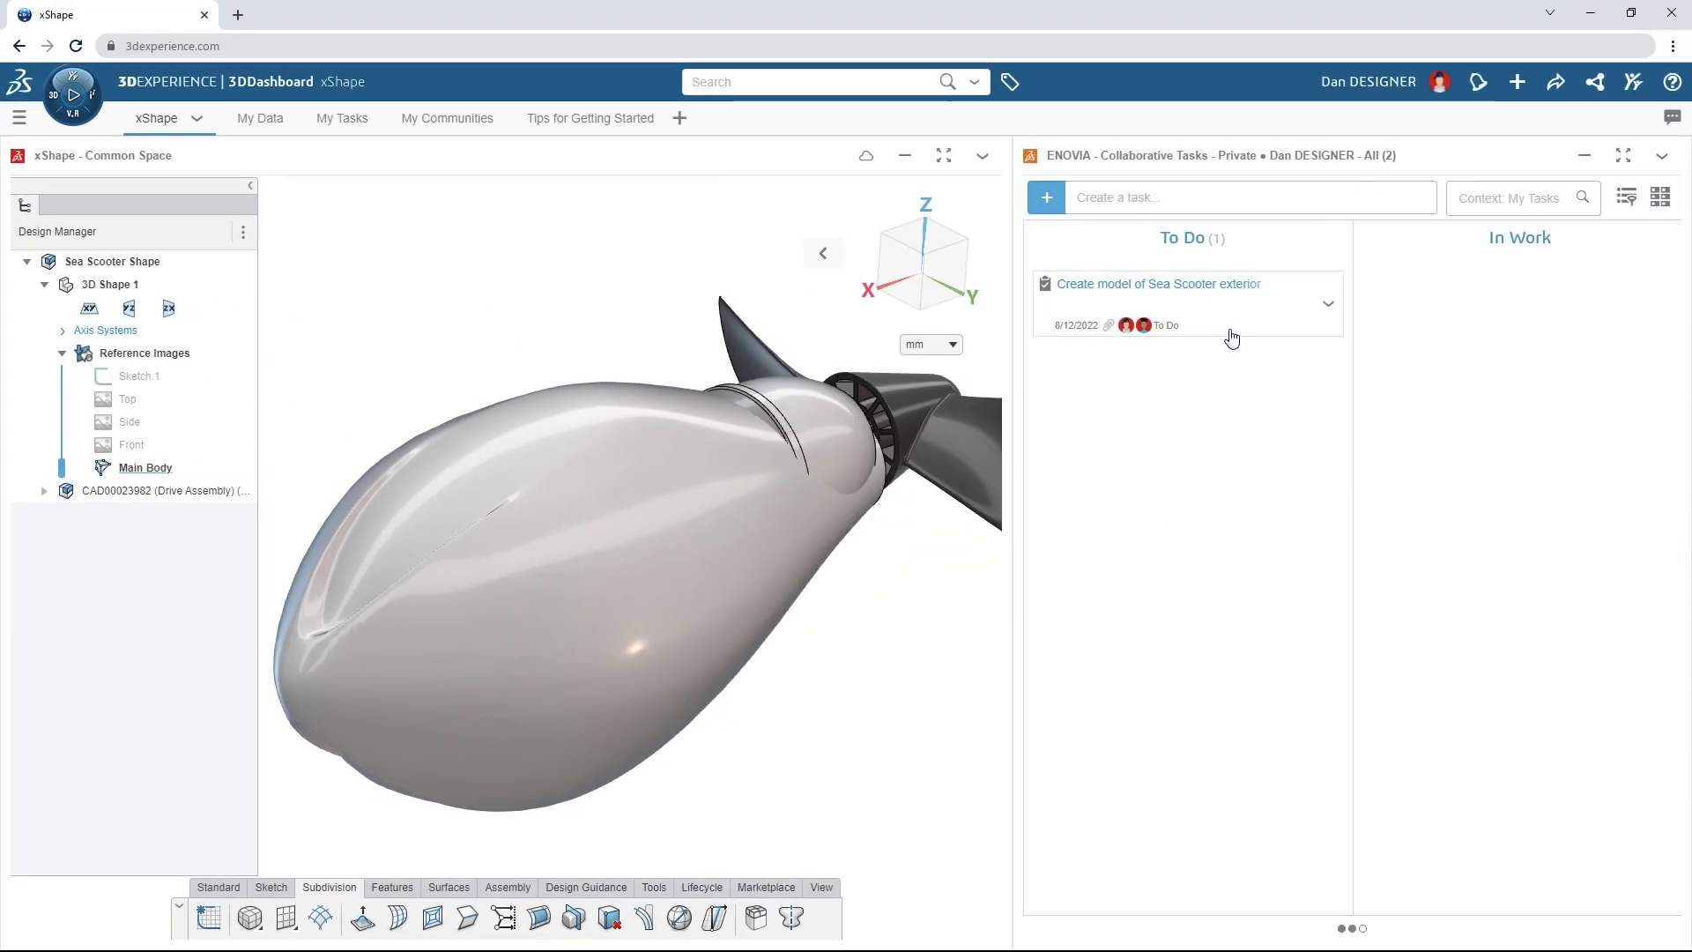
drag(1353, 367, 1470, 326)
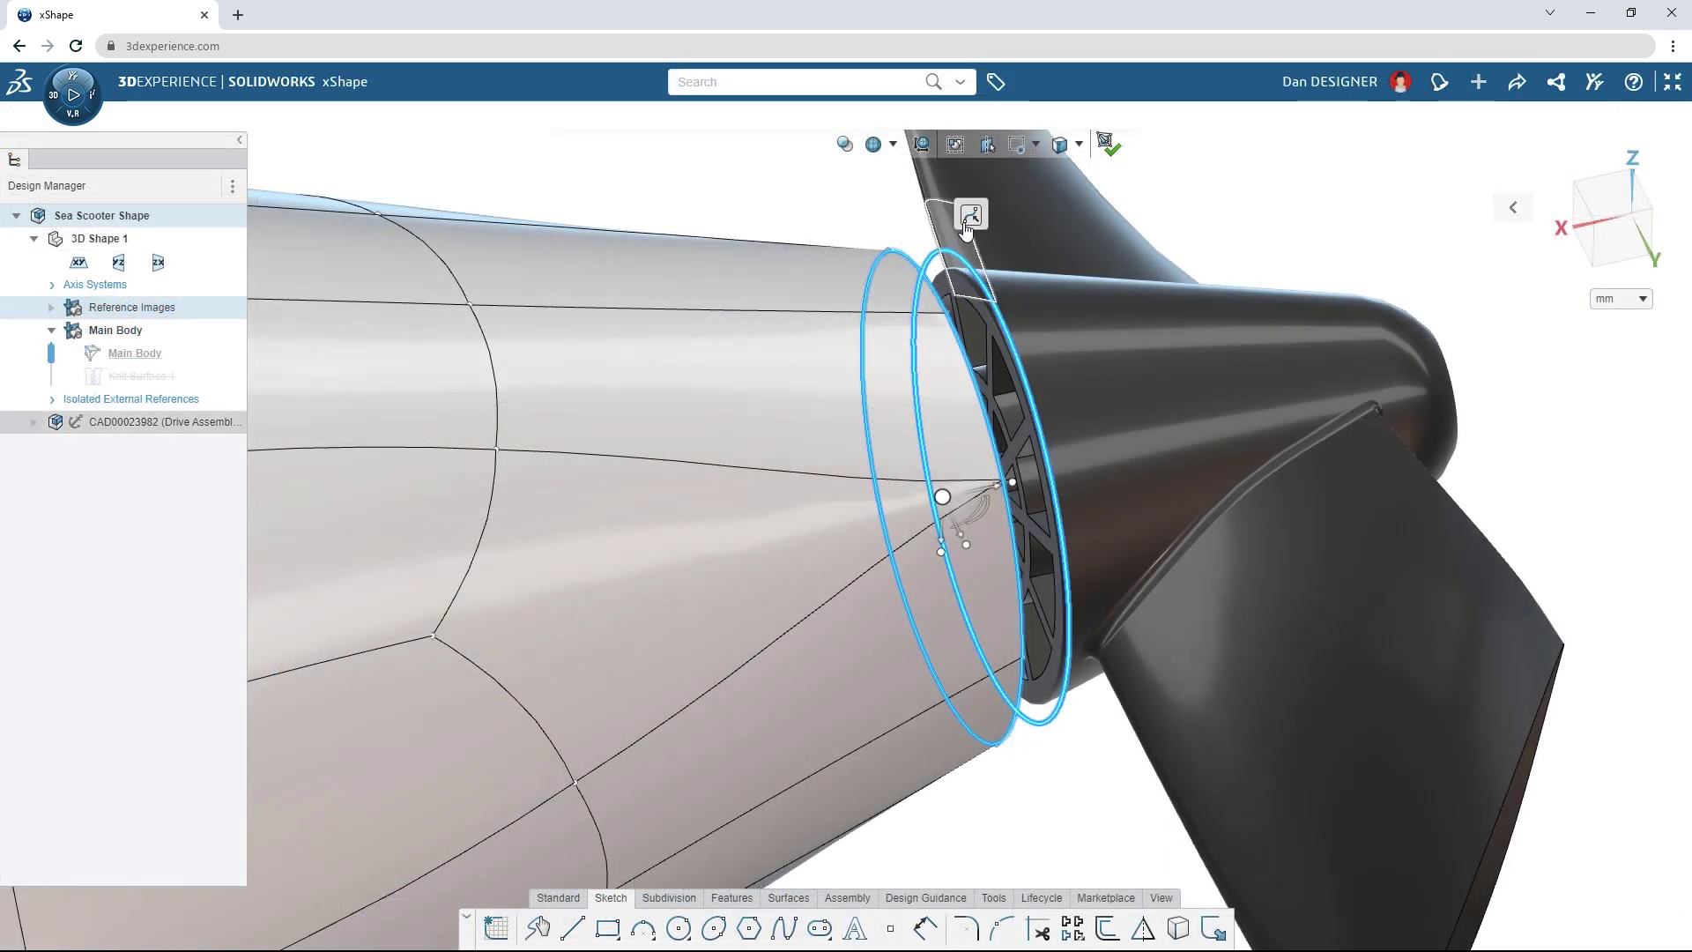
- Align the main body's rear opening edge loop to the circular edge of the drive assembly
click(968, 222)
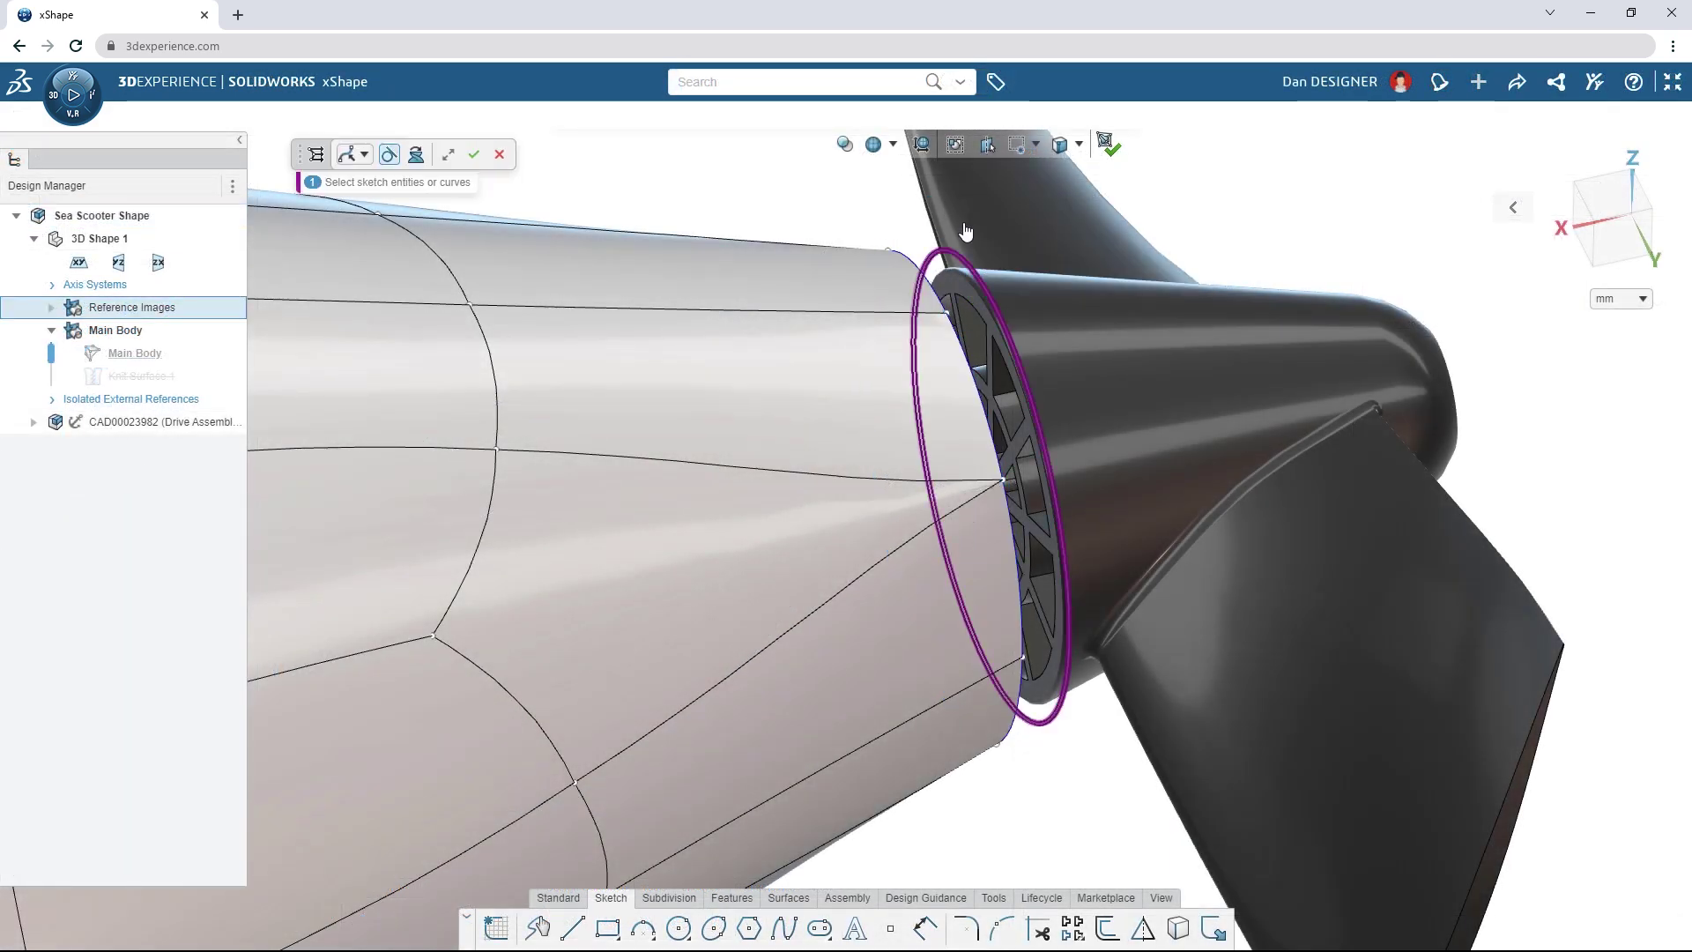
click(475, 157)
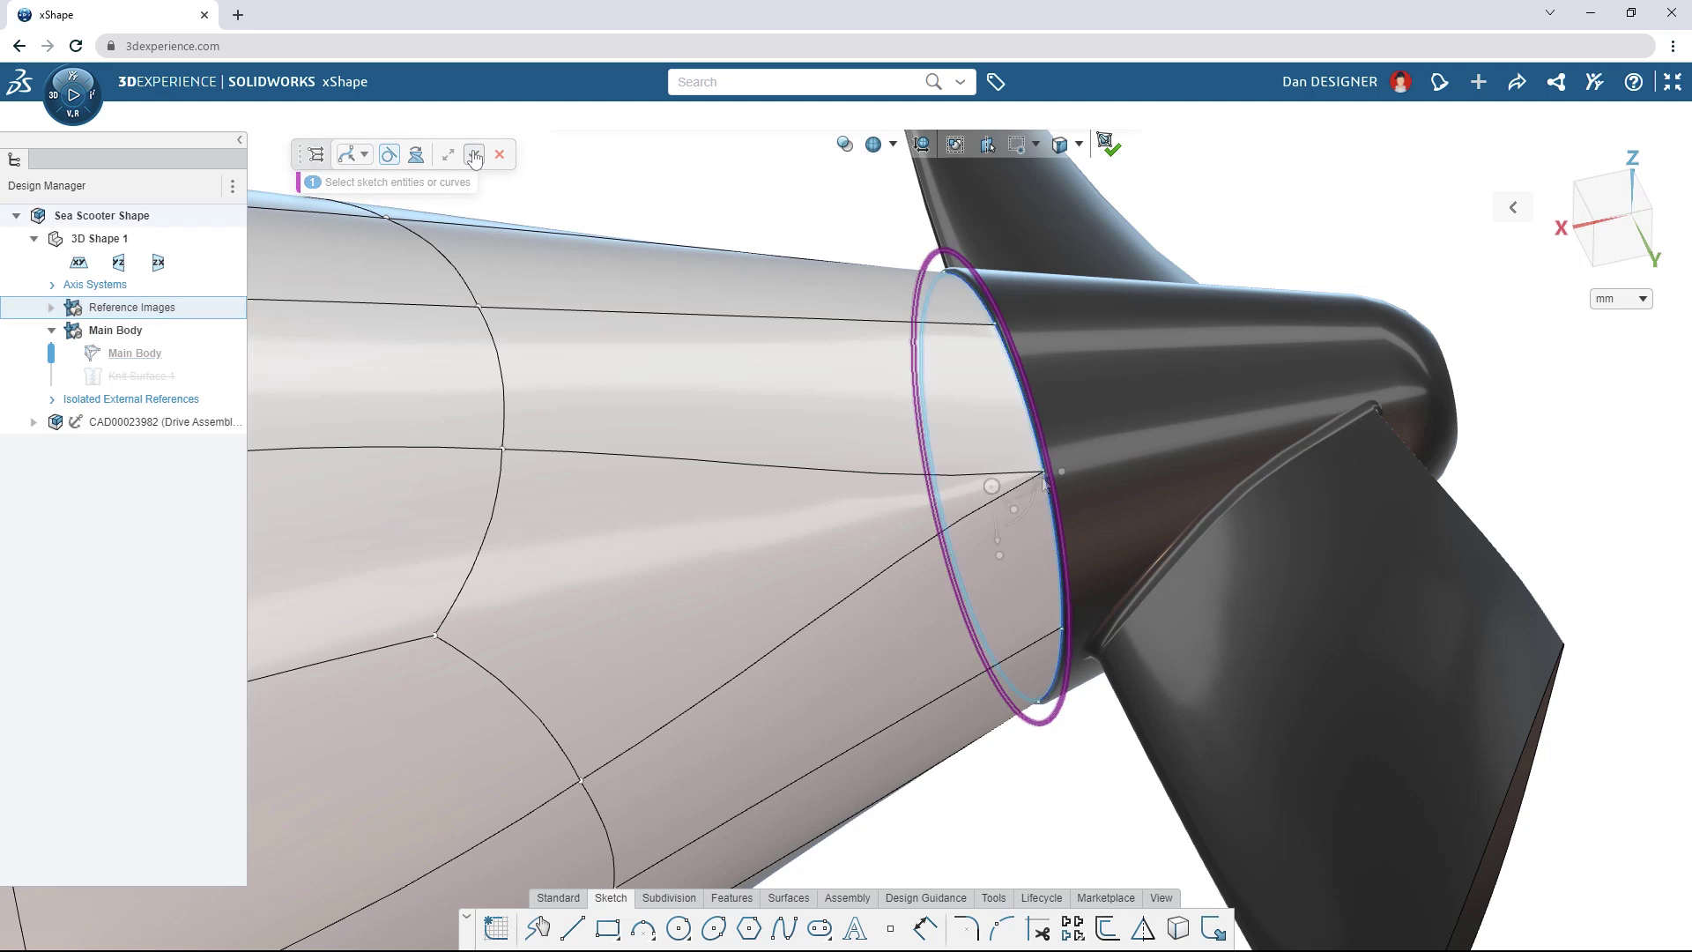
- Offset the body's rear edge loop by -3.25 mm along the body's length
click(1042, 477)
click(1012, 589)
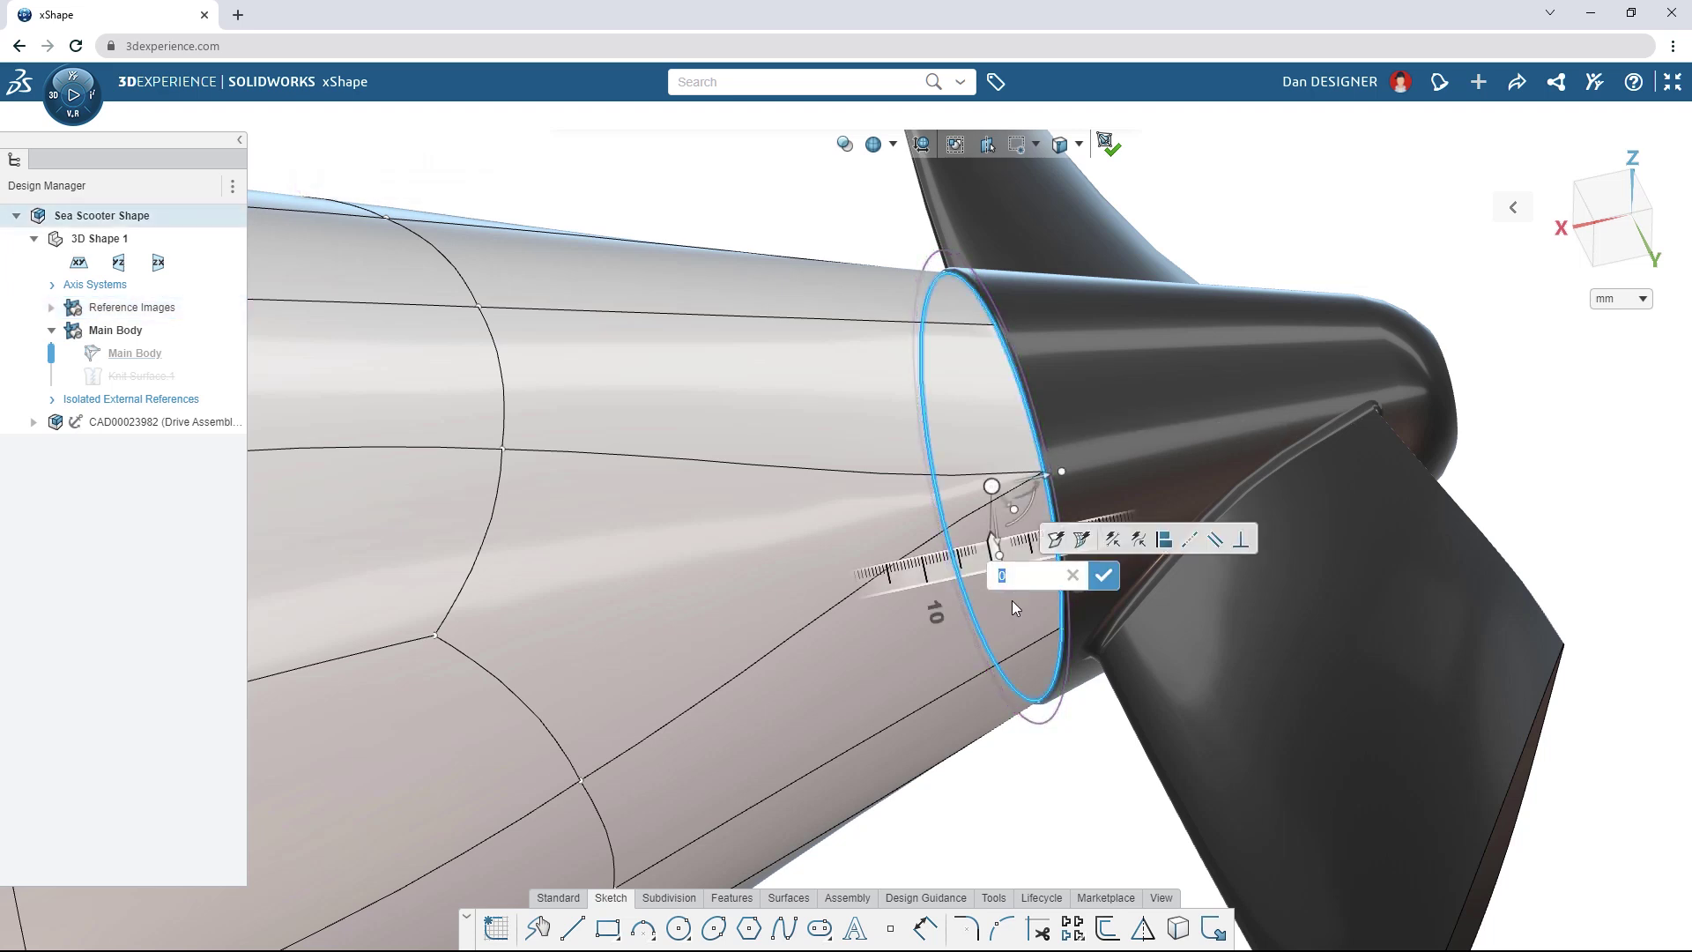
text(-3.25)
click(1098, 582)
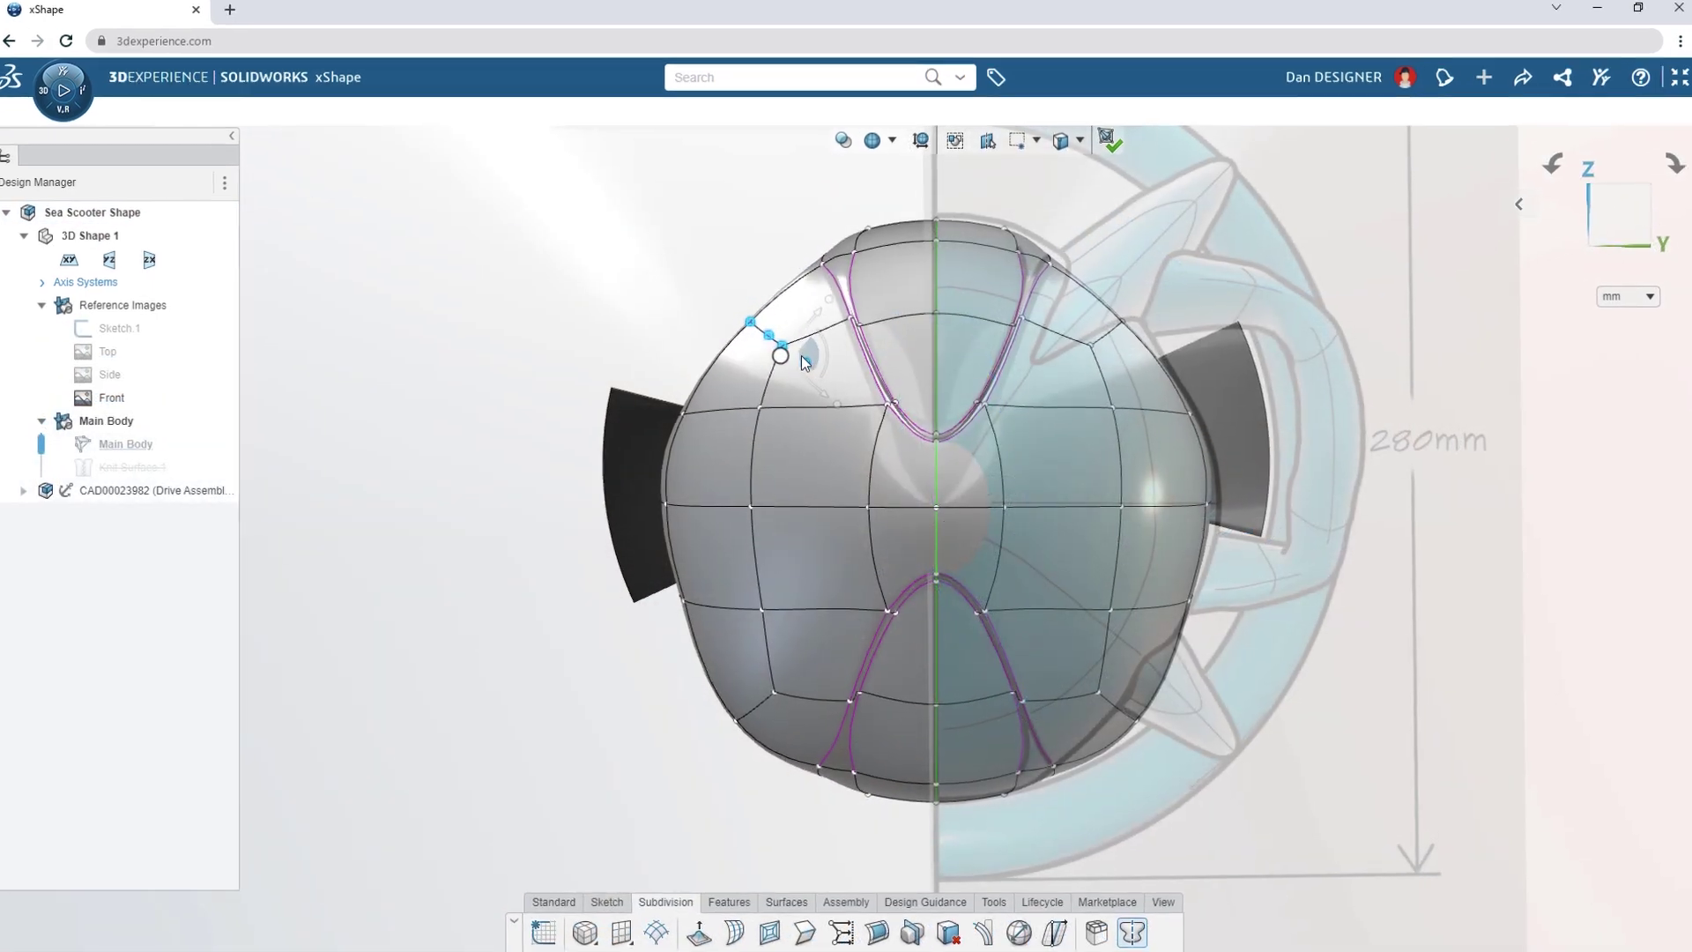
- Pull the main body's lower side control points inward to match the front reference image and limit selection to faces
click(757, 695)
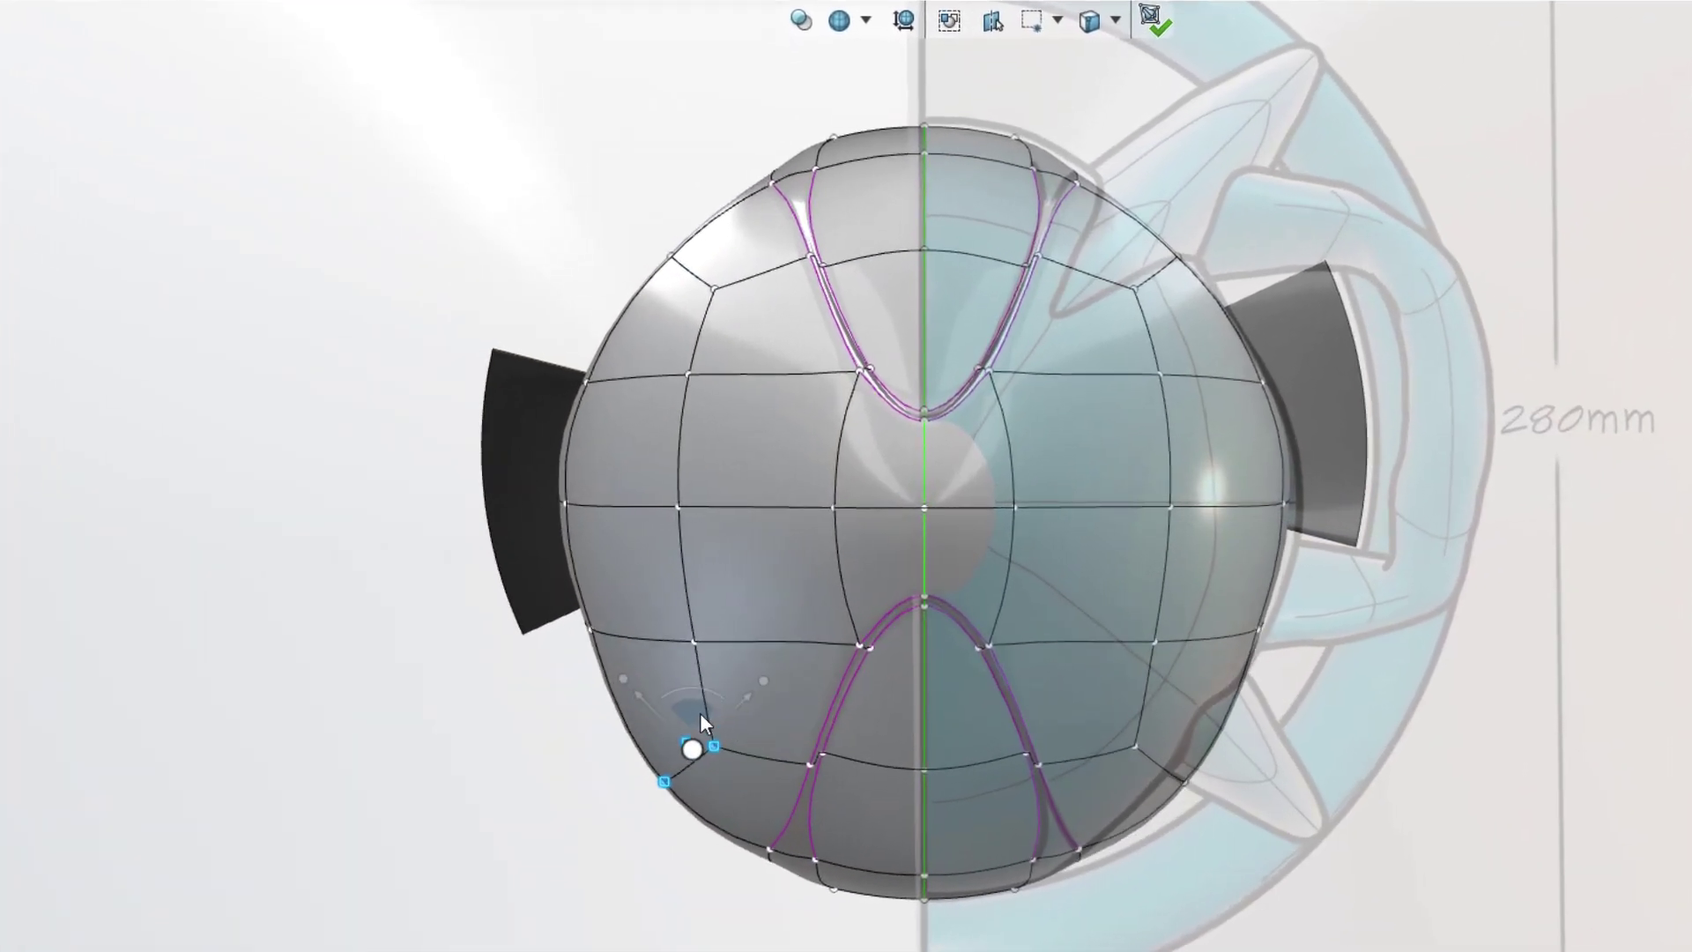
drag(718, 695, 749, 667)
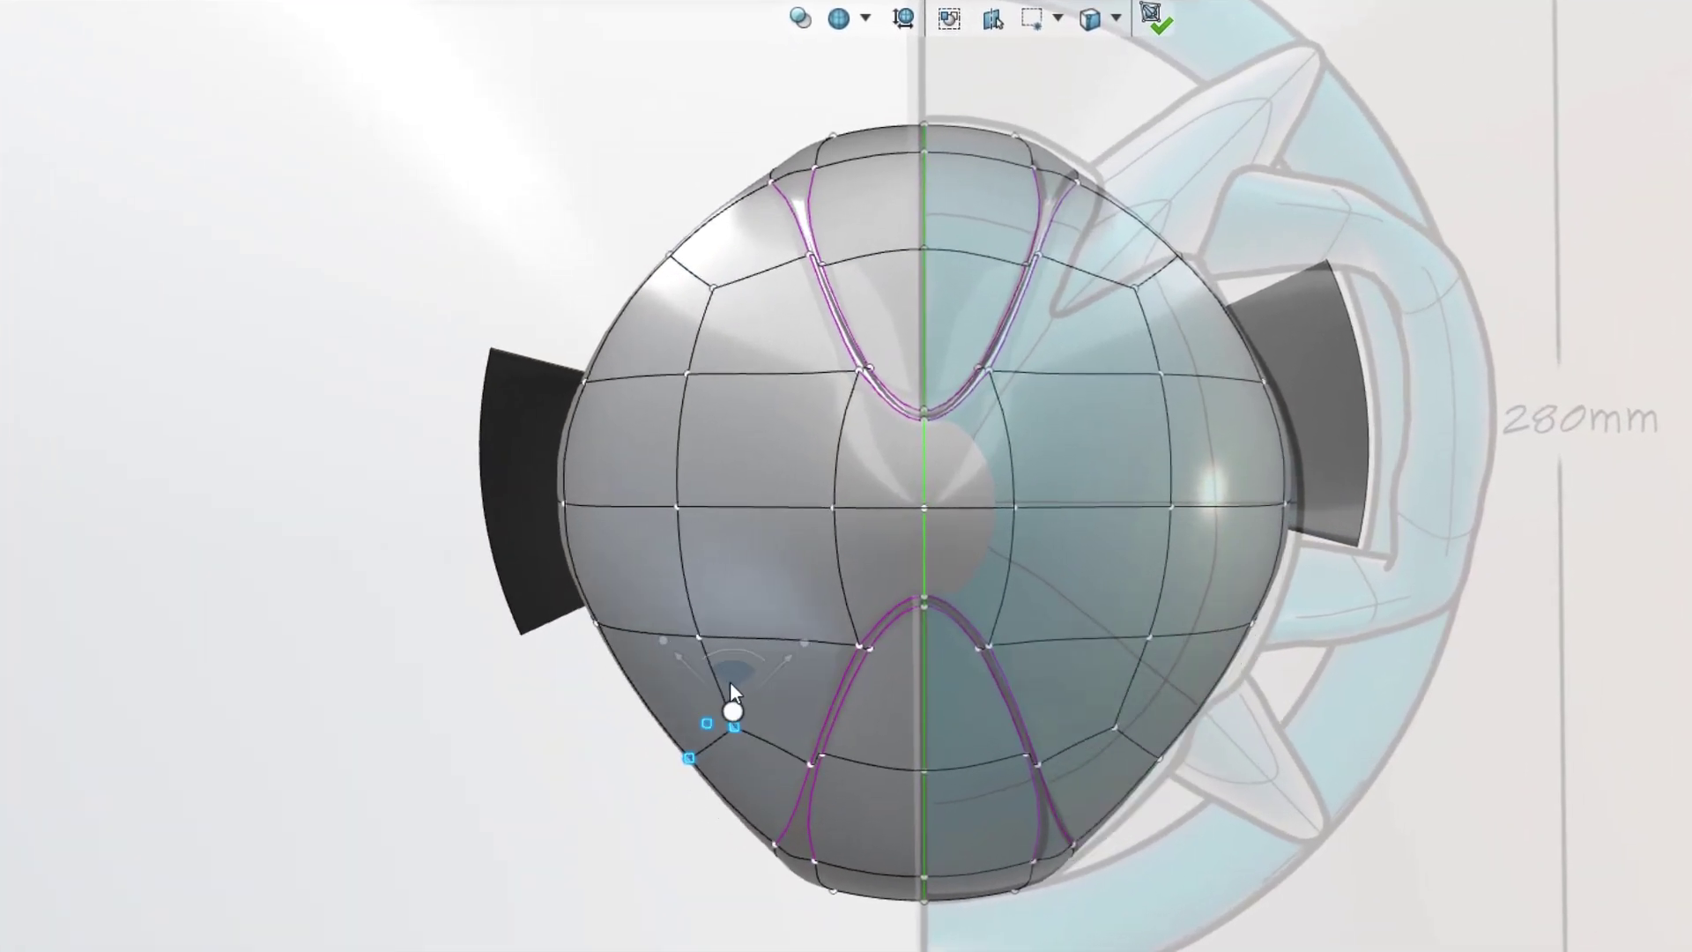
click(1112, 22)
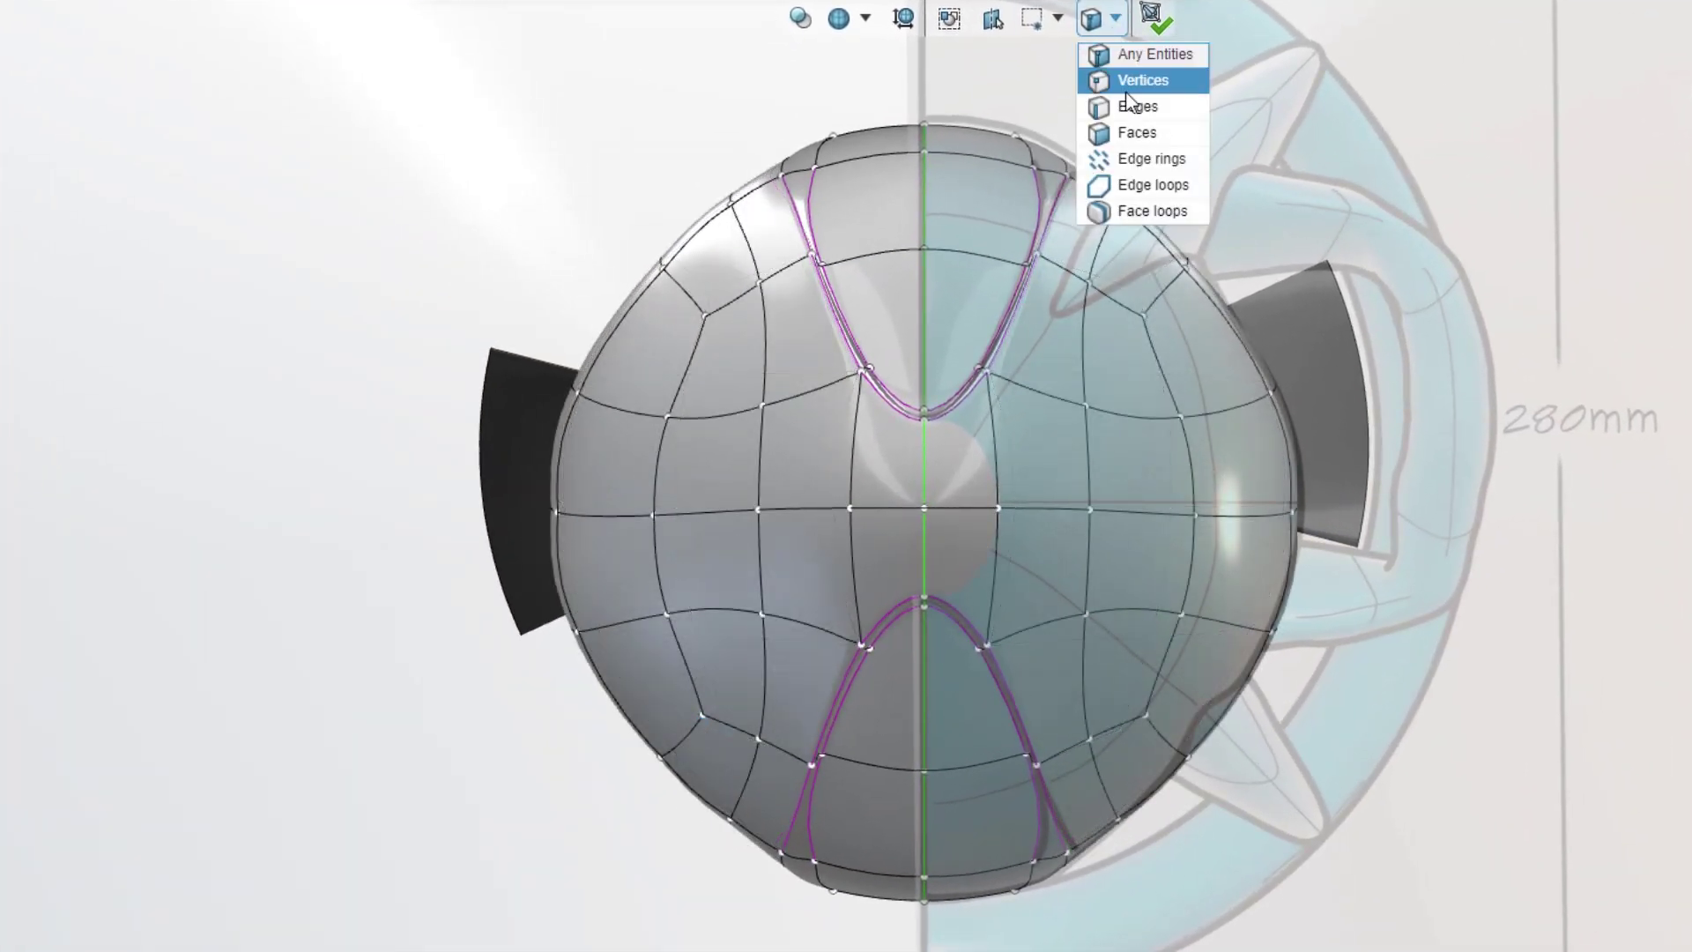
click(1124, 132)
- Position and orient the fin's subdivision primitive over the upper fin in the front reference image
drag(1141, 161, 1161, 268)
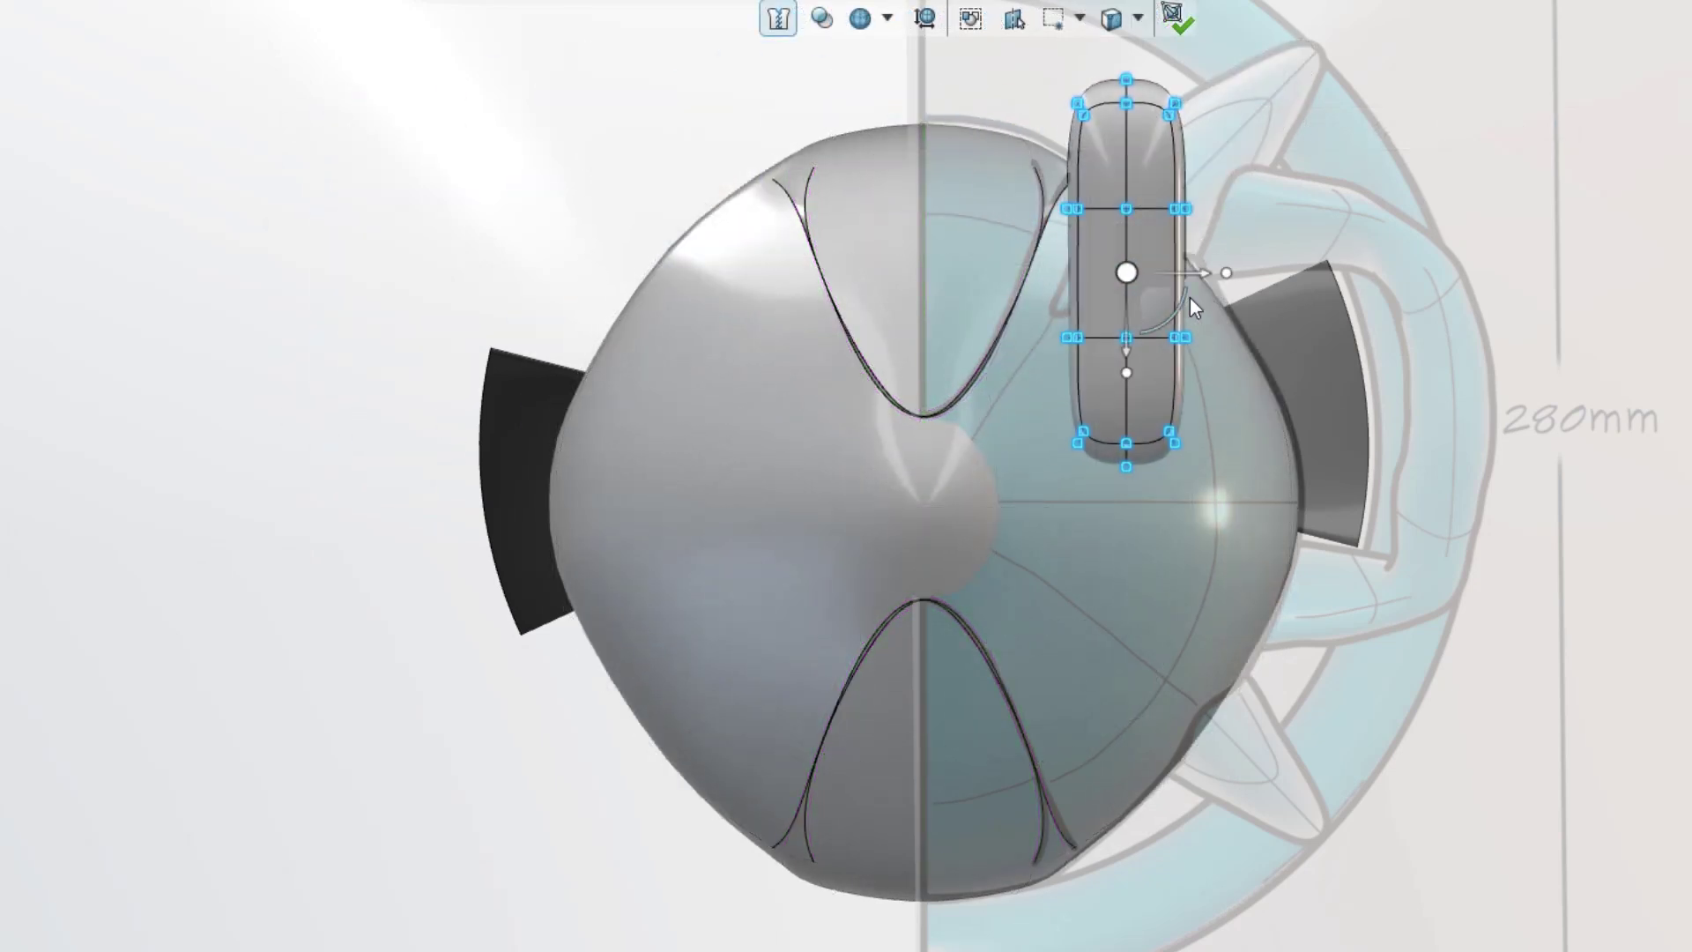
drag(1190, 296, 1183, 259)
drag(1392, 157, 1218, 27)
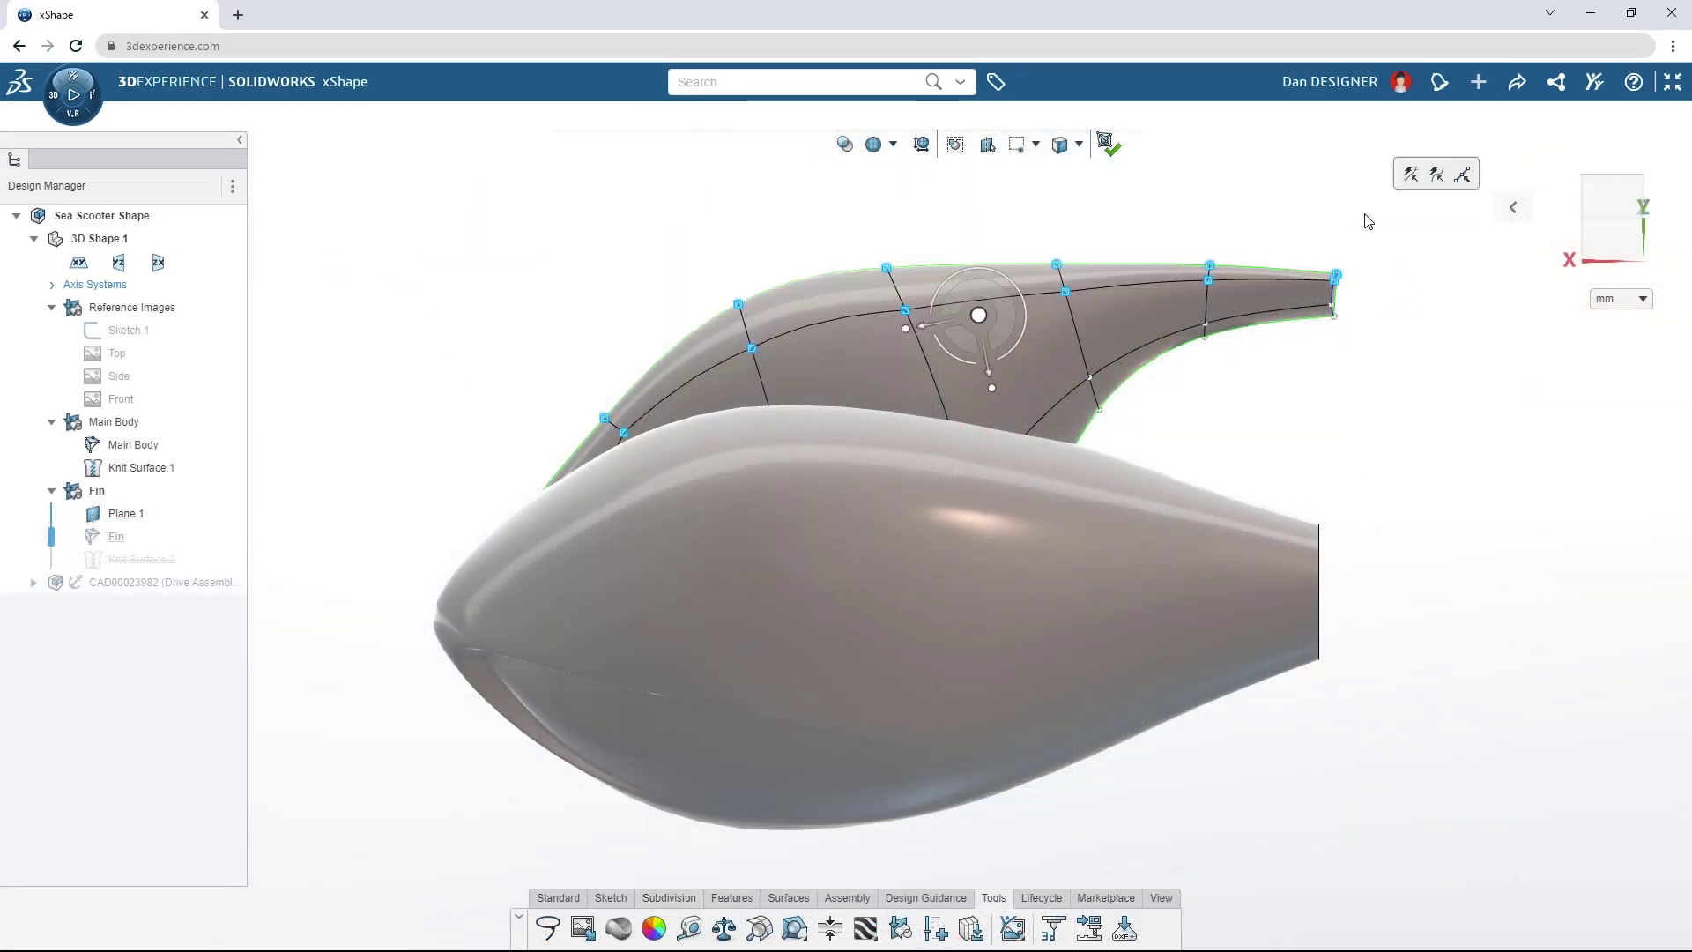
- Align the fin's selected upper edge points to a smooth freehand curve with Sketch Quick Align and finish editing the fin
click(1435, 183)
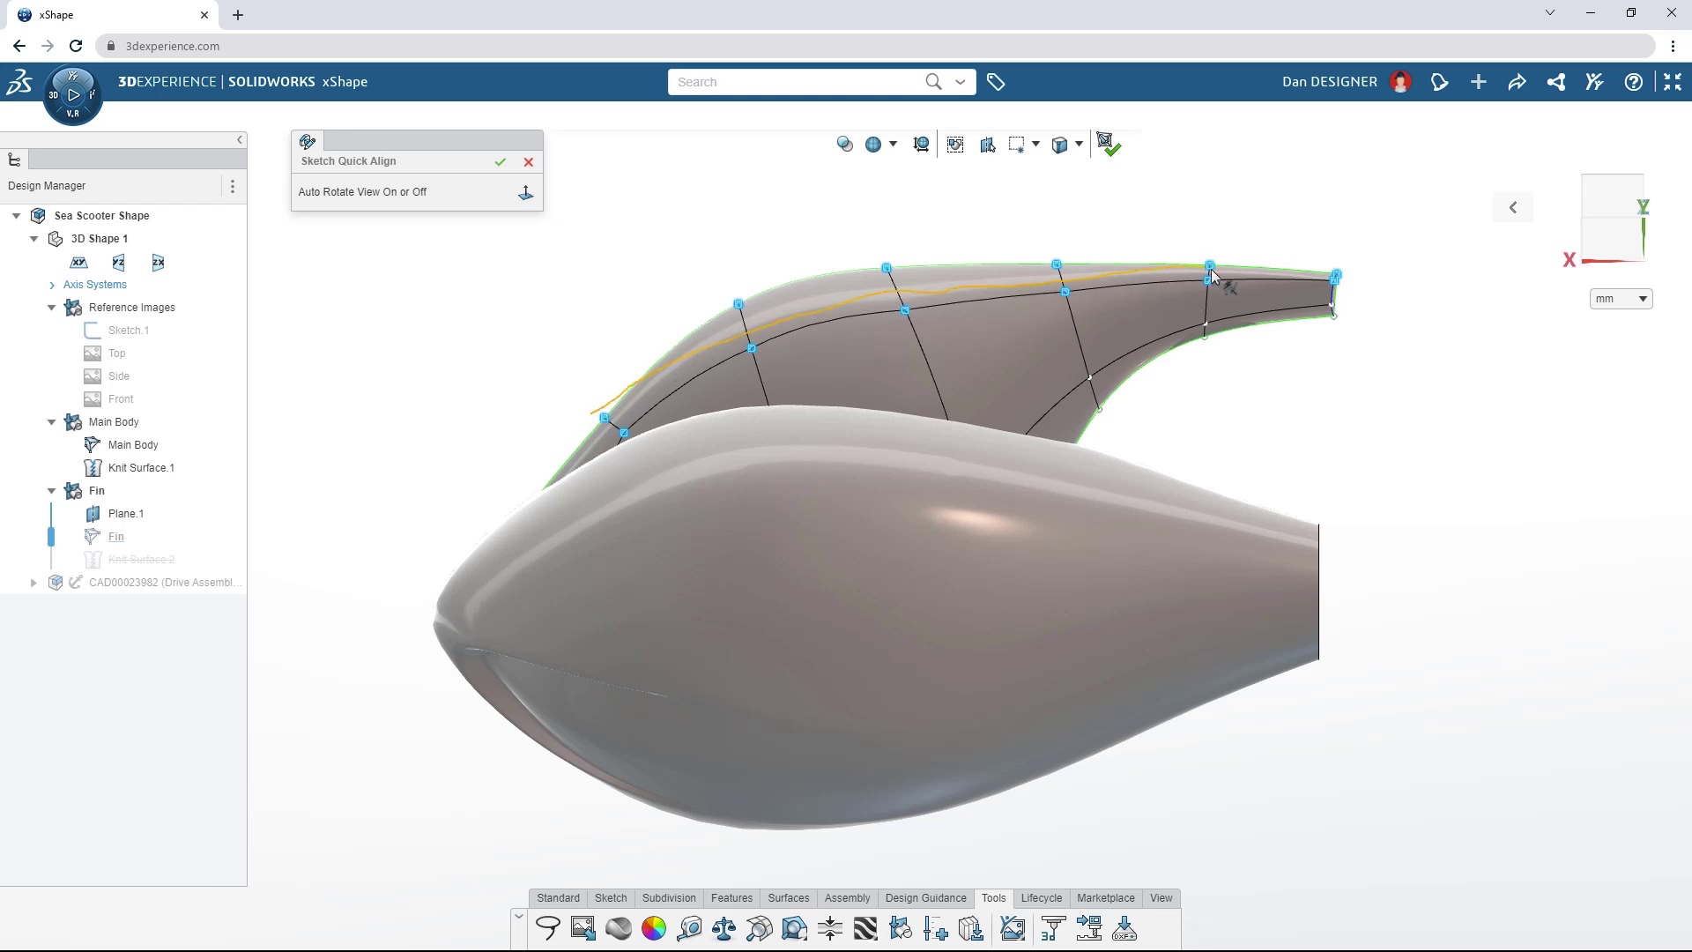
drag(1333, 276, 1343, 275)
click(500, 164)
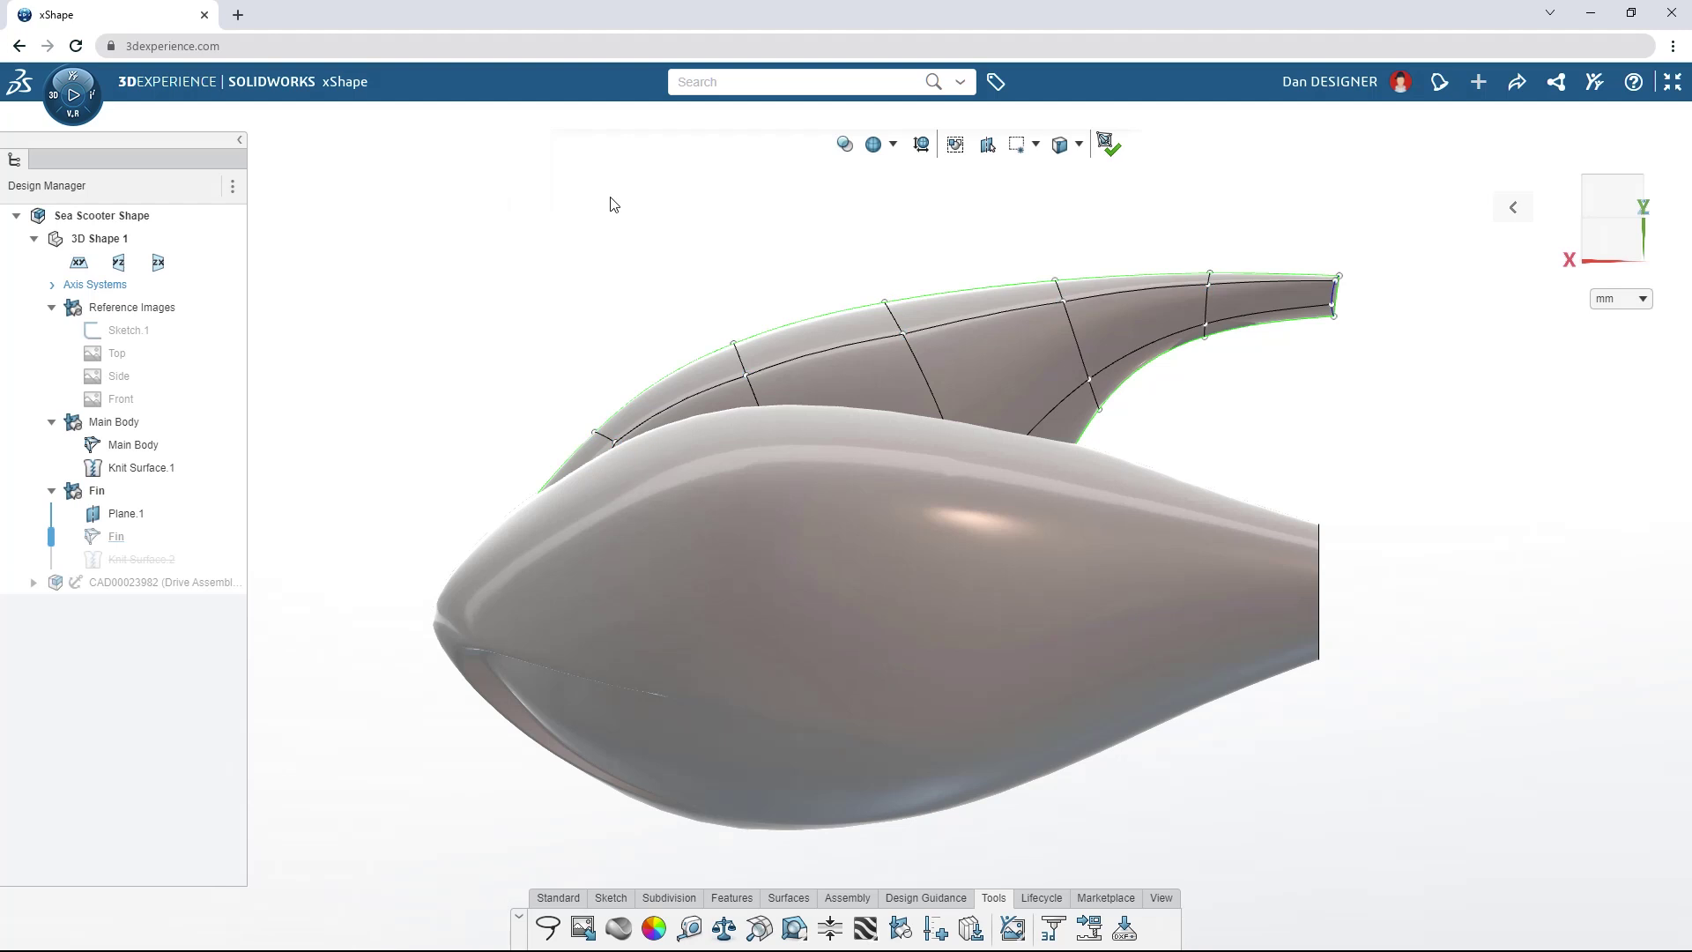
click(1108, 148)
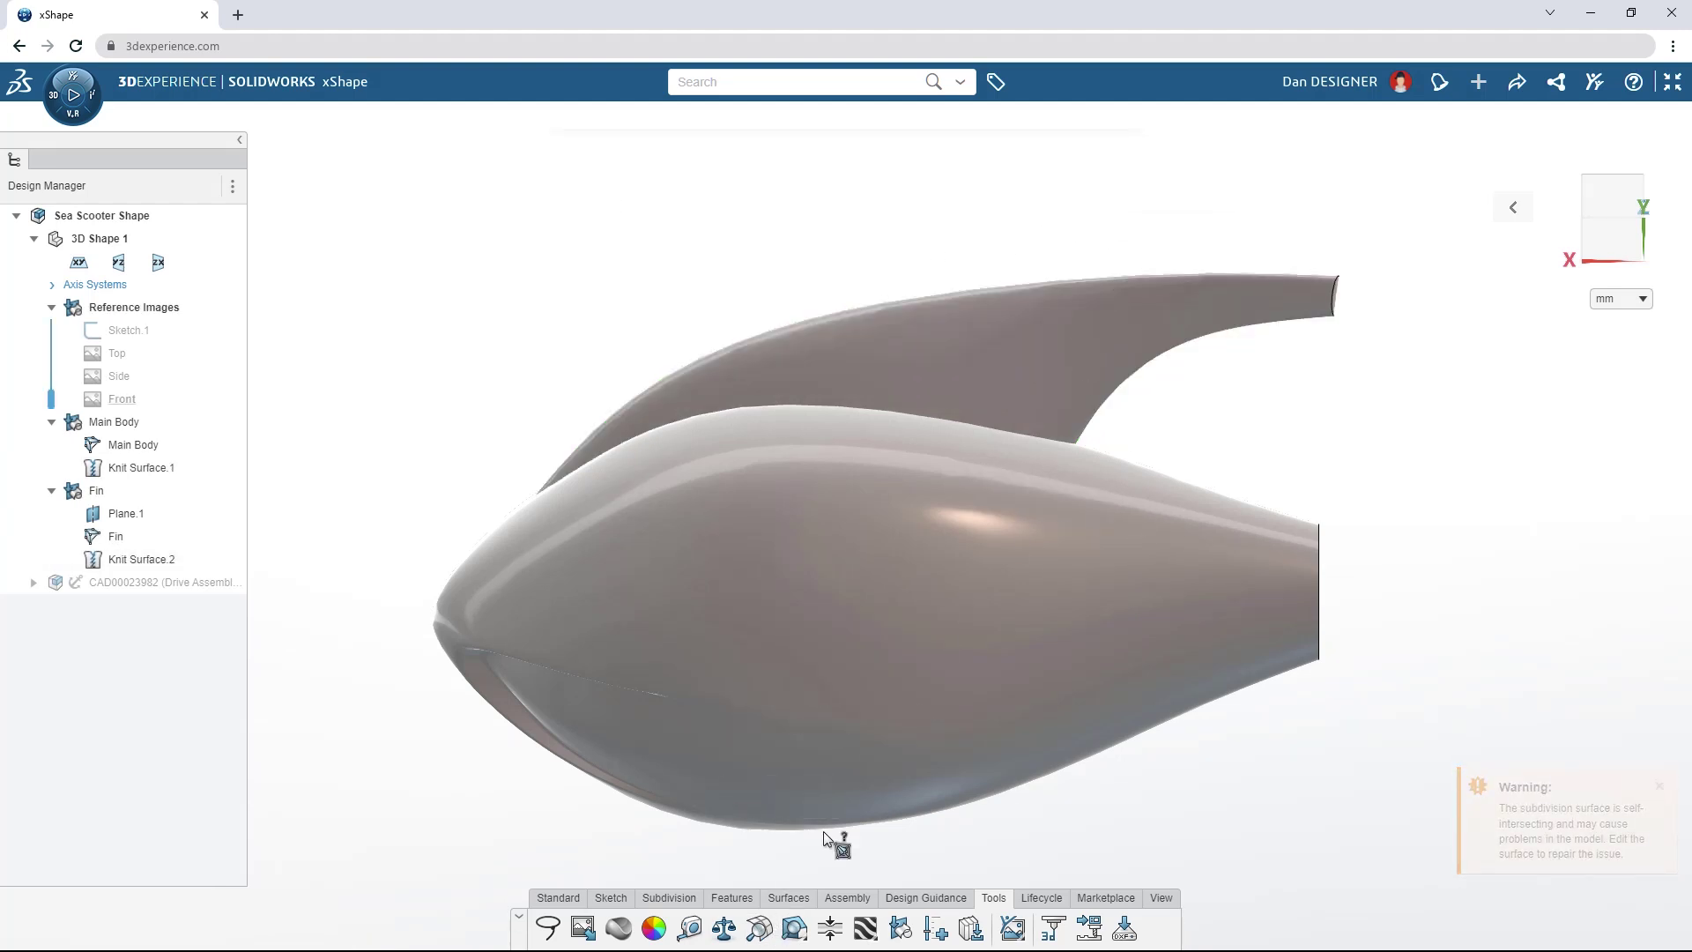
- Reopen the fin for editing, inspect its cage for intersections, and move the vertex at the rear lower bend to repair them
double_click(943, 390)
middle_drag(1170, 387, 1149, 392)
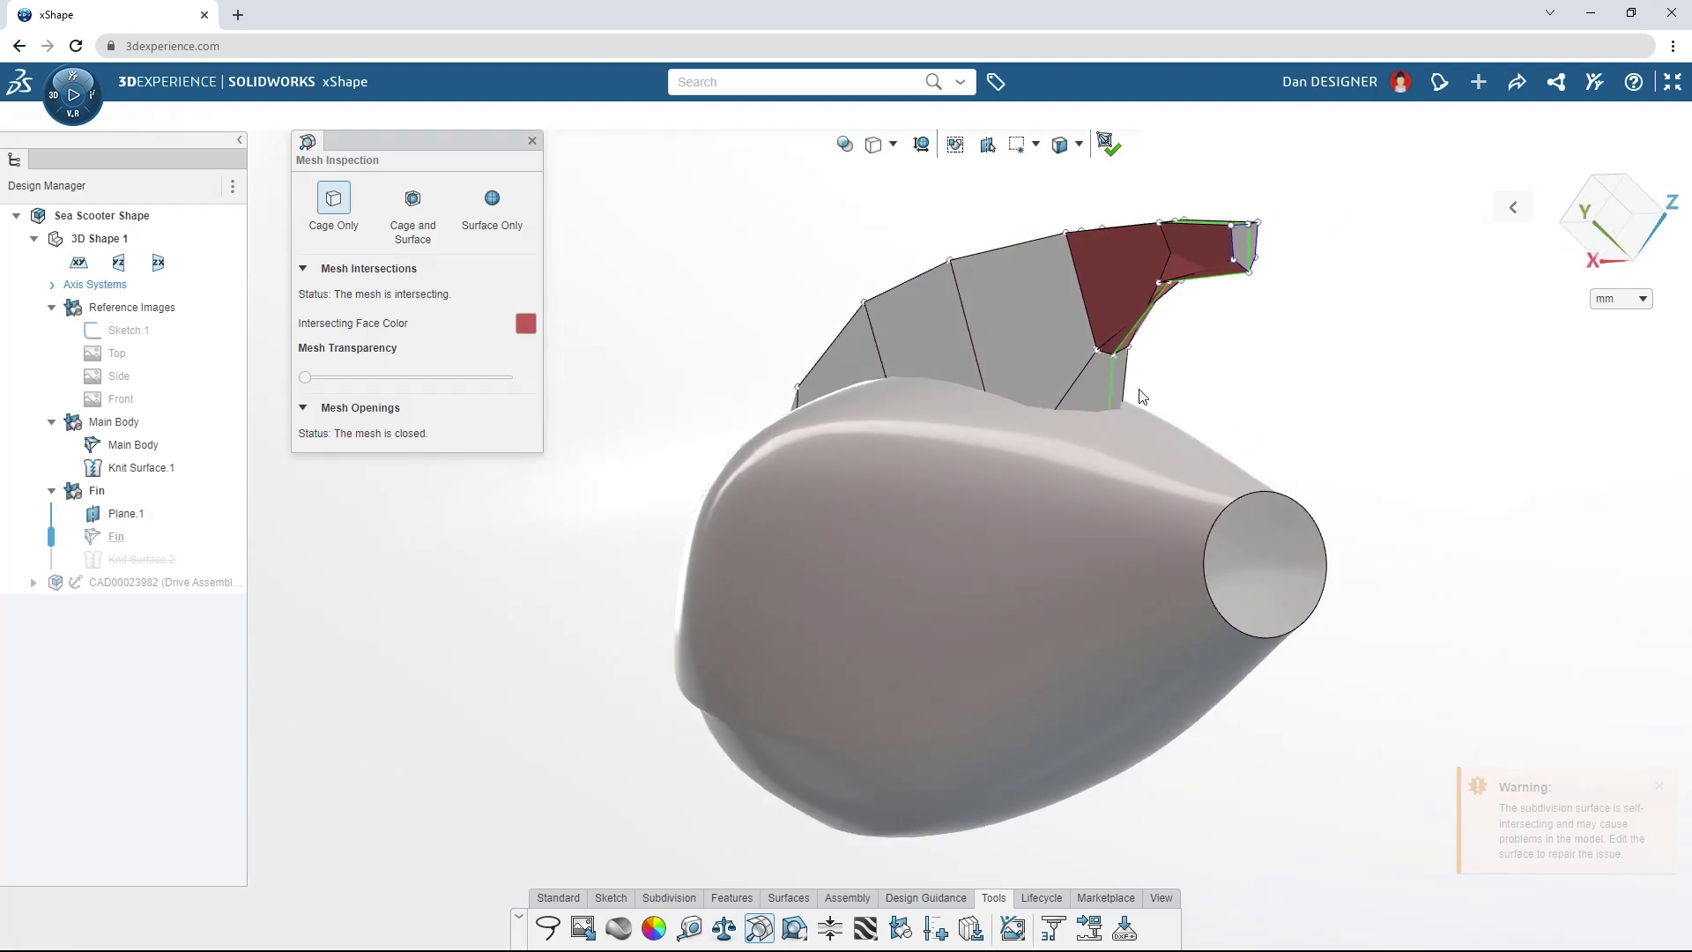
click(1157, 284)
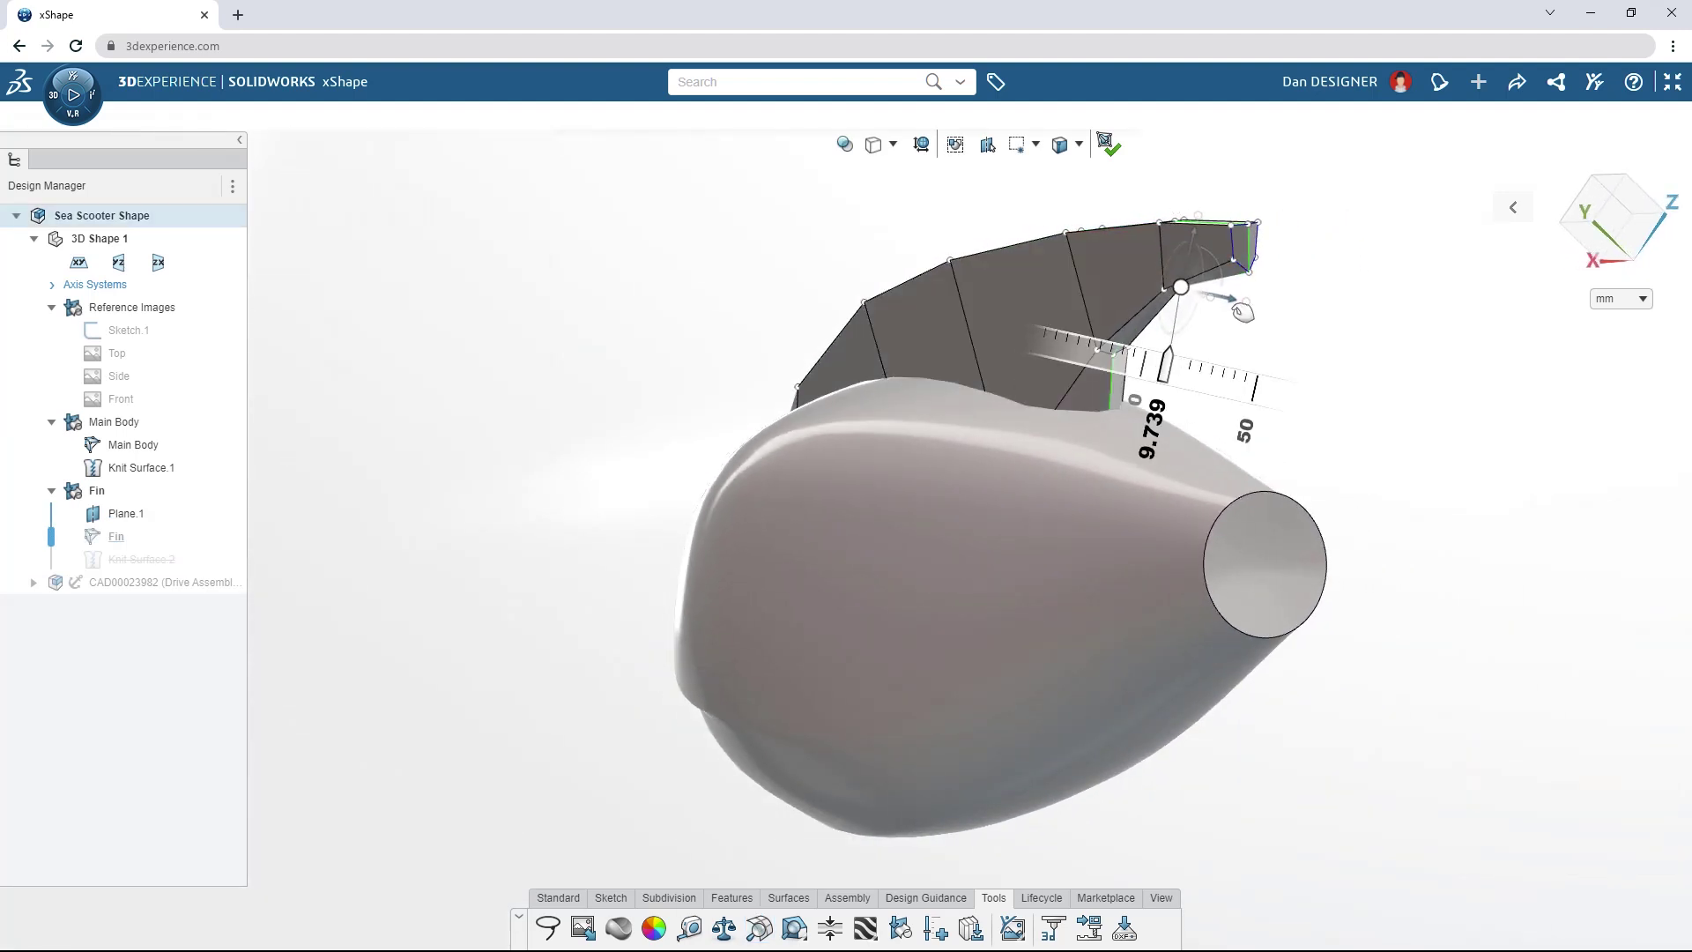
drag(1191, 266, 1211, 259)
click(1266, 340)
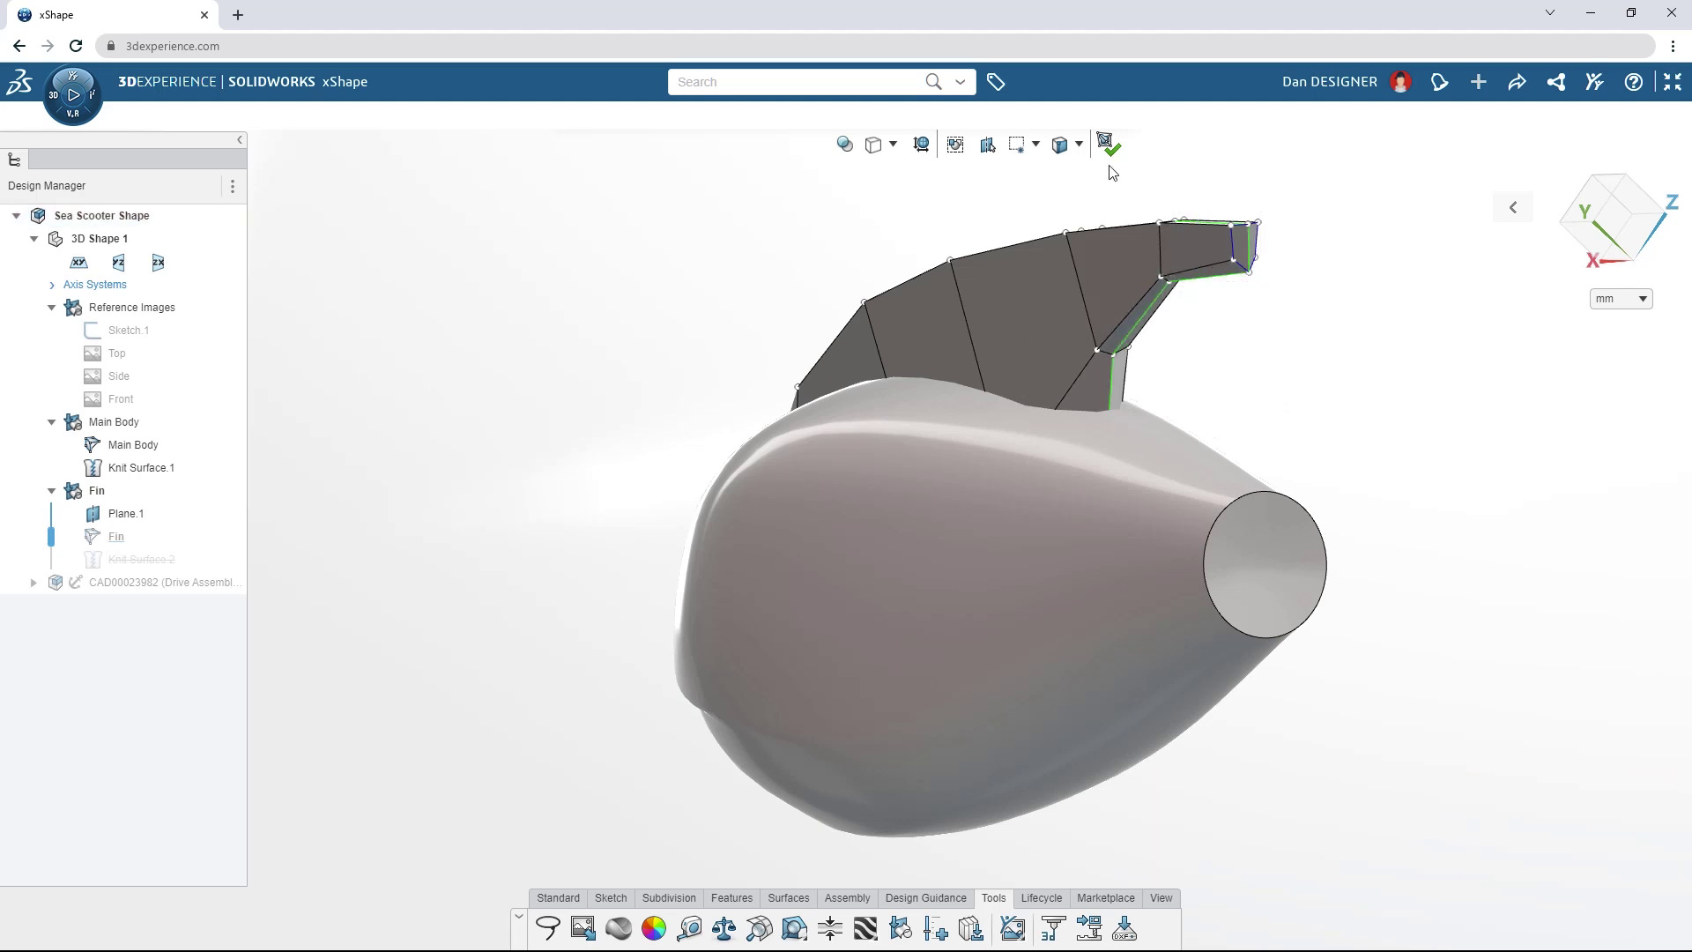
- Finish editing the fin's subdivision surface
click(1107, 146)
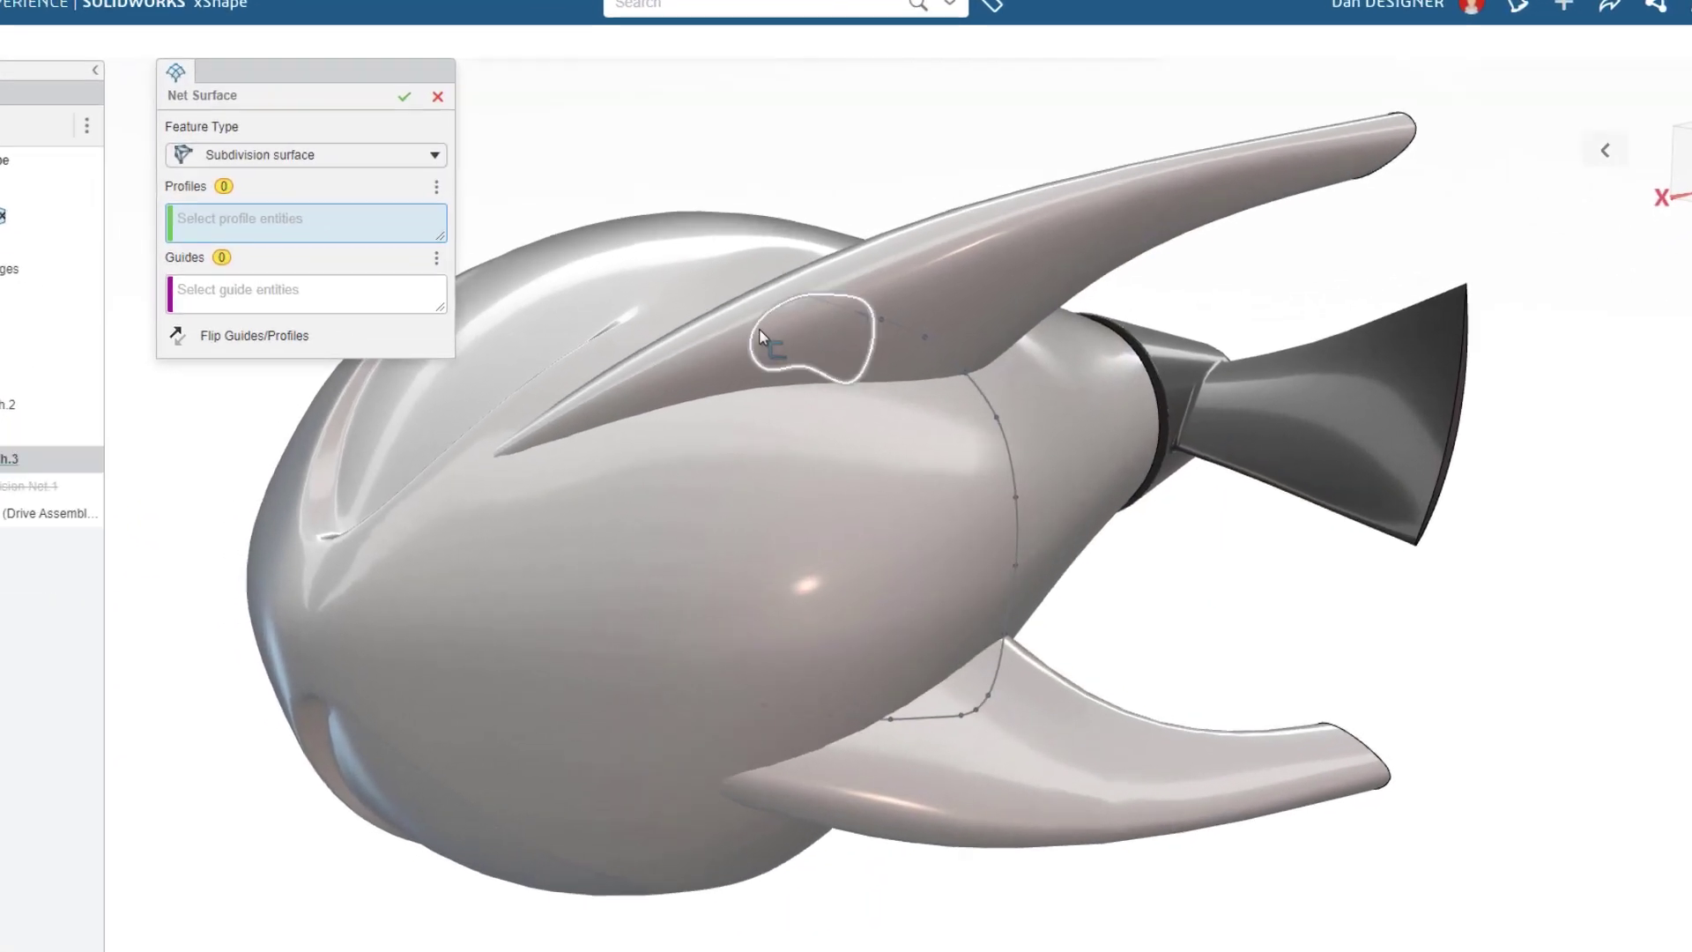
- Create the handle as a subdivision Net Surface from the closed profile curve and the curved guide, with 20 divisions in both directions
click(793, 356)
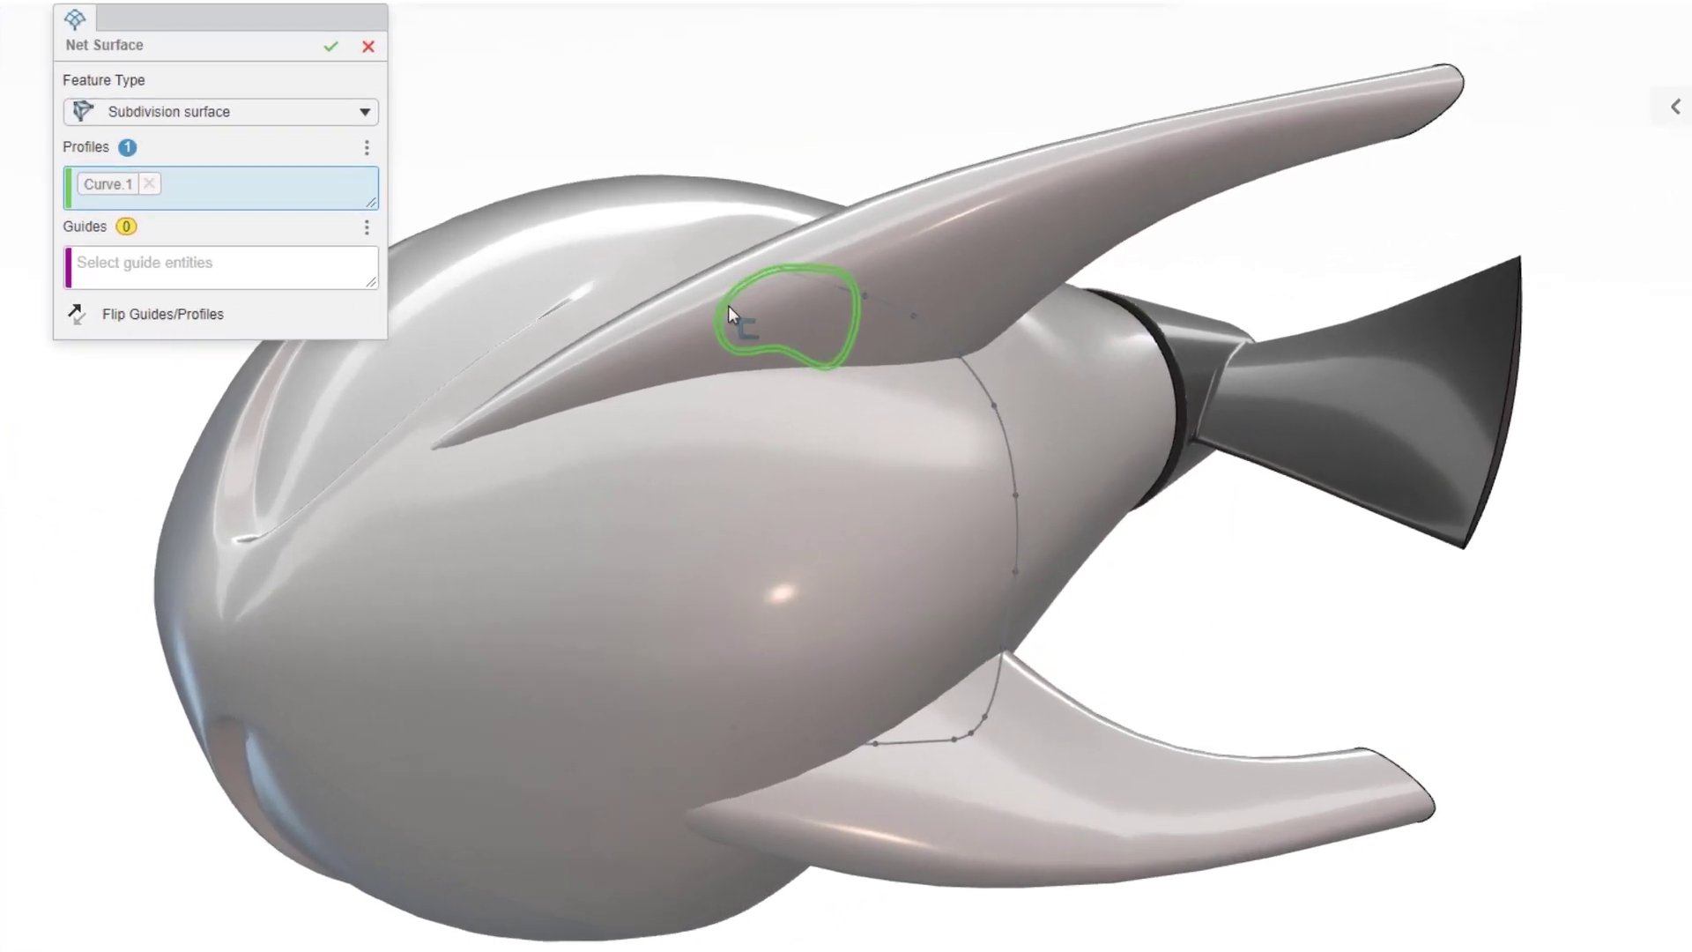
click(309, 262)
click(890, 315)
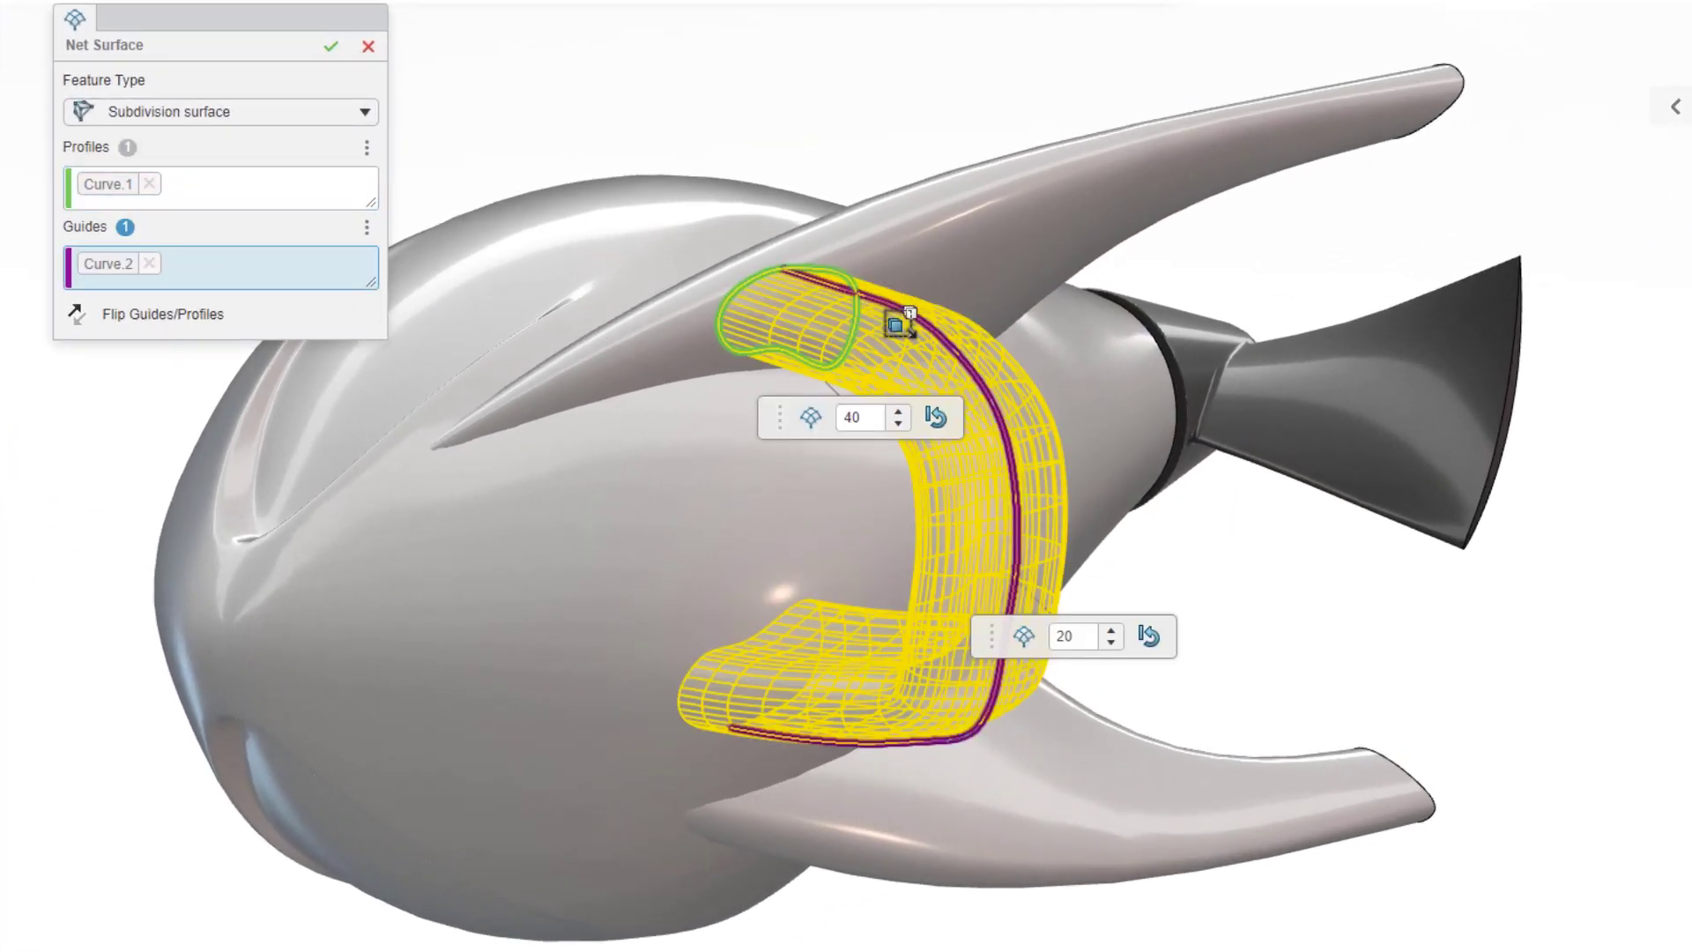
double_click(860, 418)
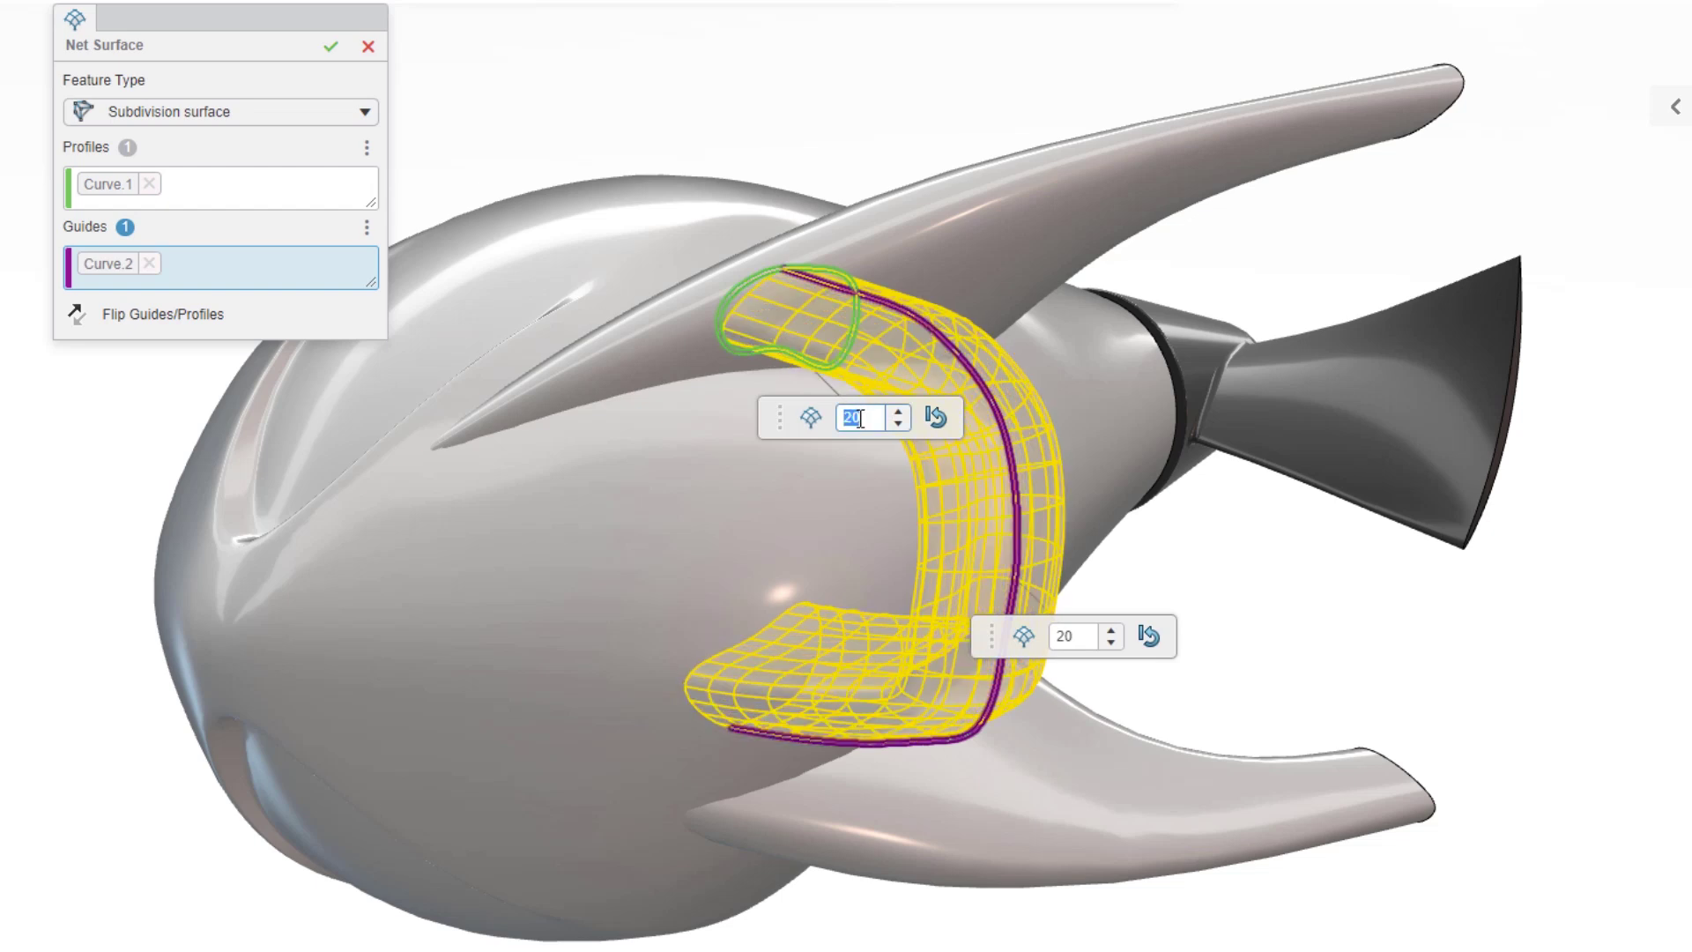
click(332, 48)
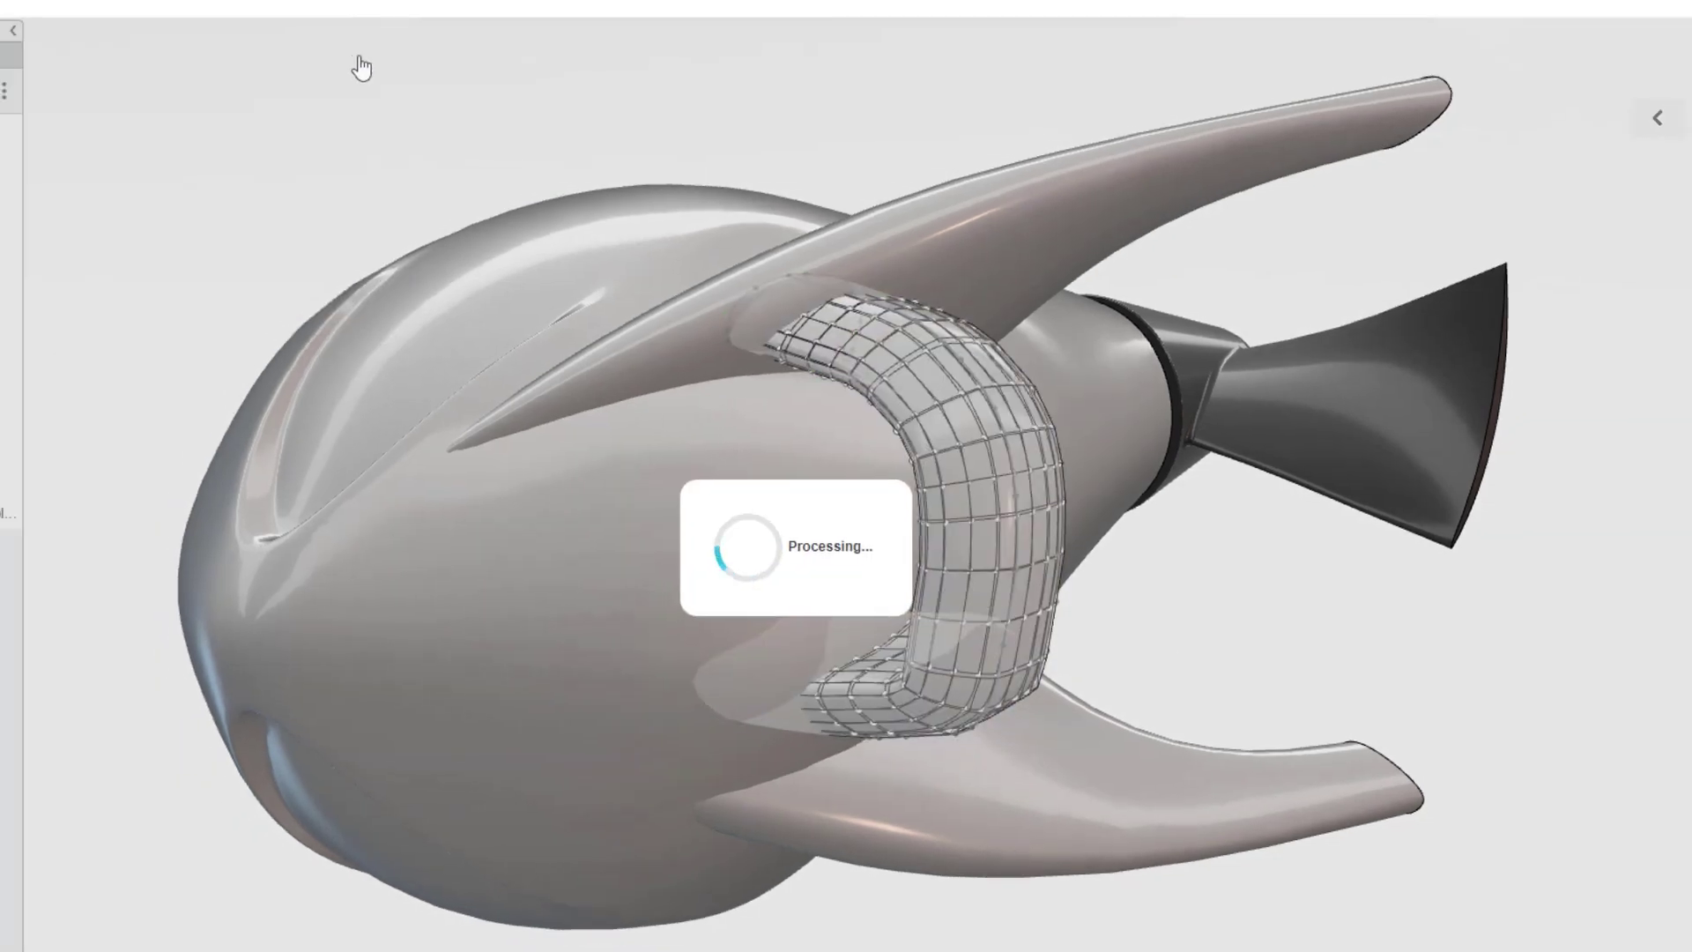
- Select the control points of the handle's middle section and reshape that section by moving them as a group
middle_drag(876, 530, 987, 530)
mouse_move(1162, 574)
mouse_down()
mouse_move(904, 425)
mouse_move(1039, 431)
mouse_up()
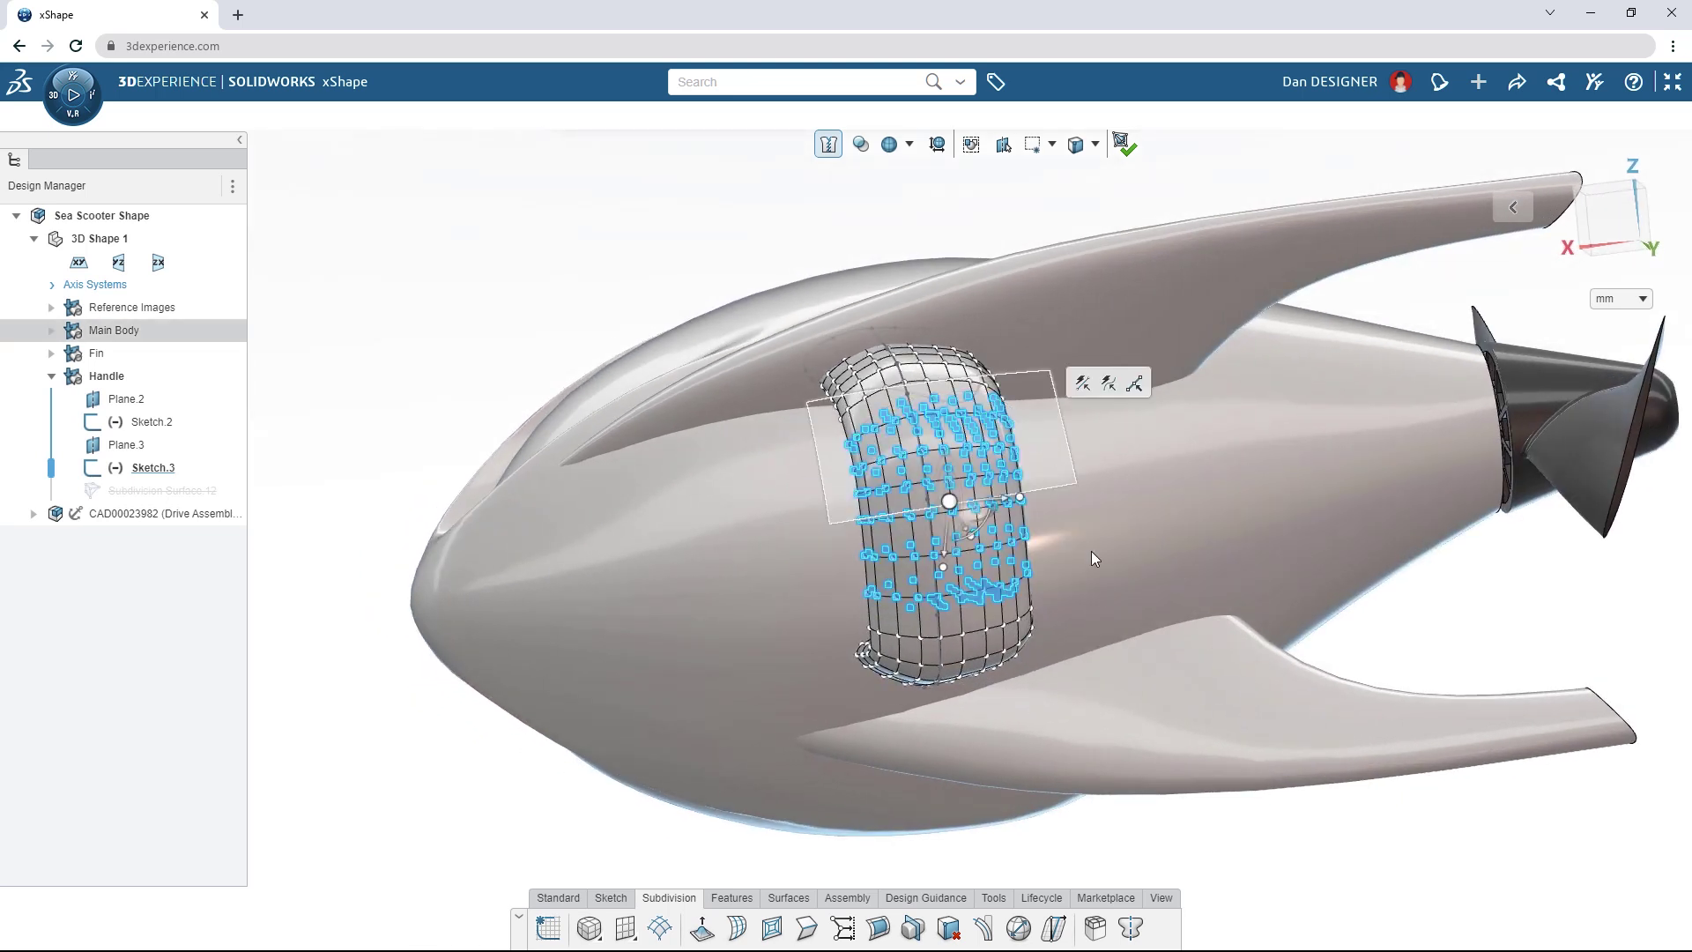
click(1096, 928)
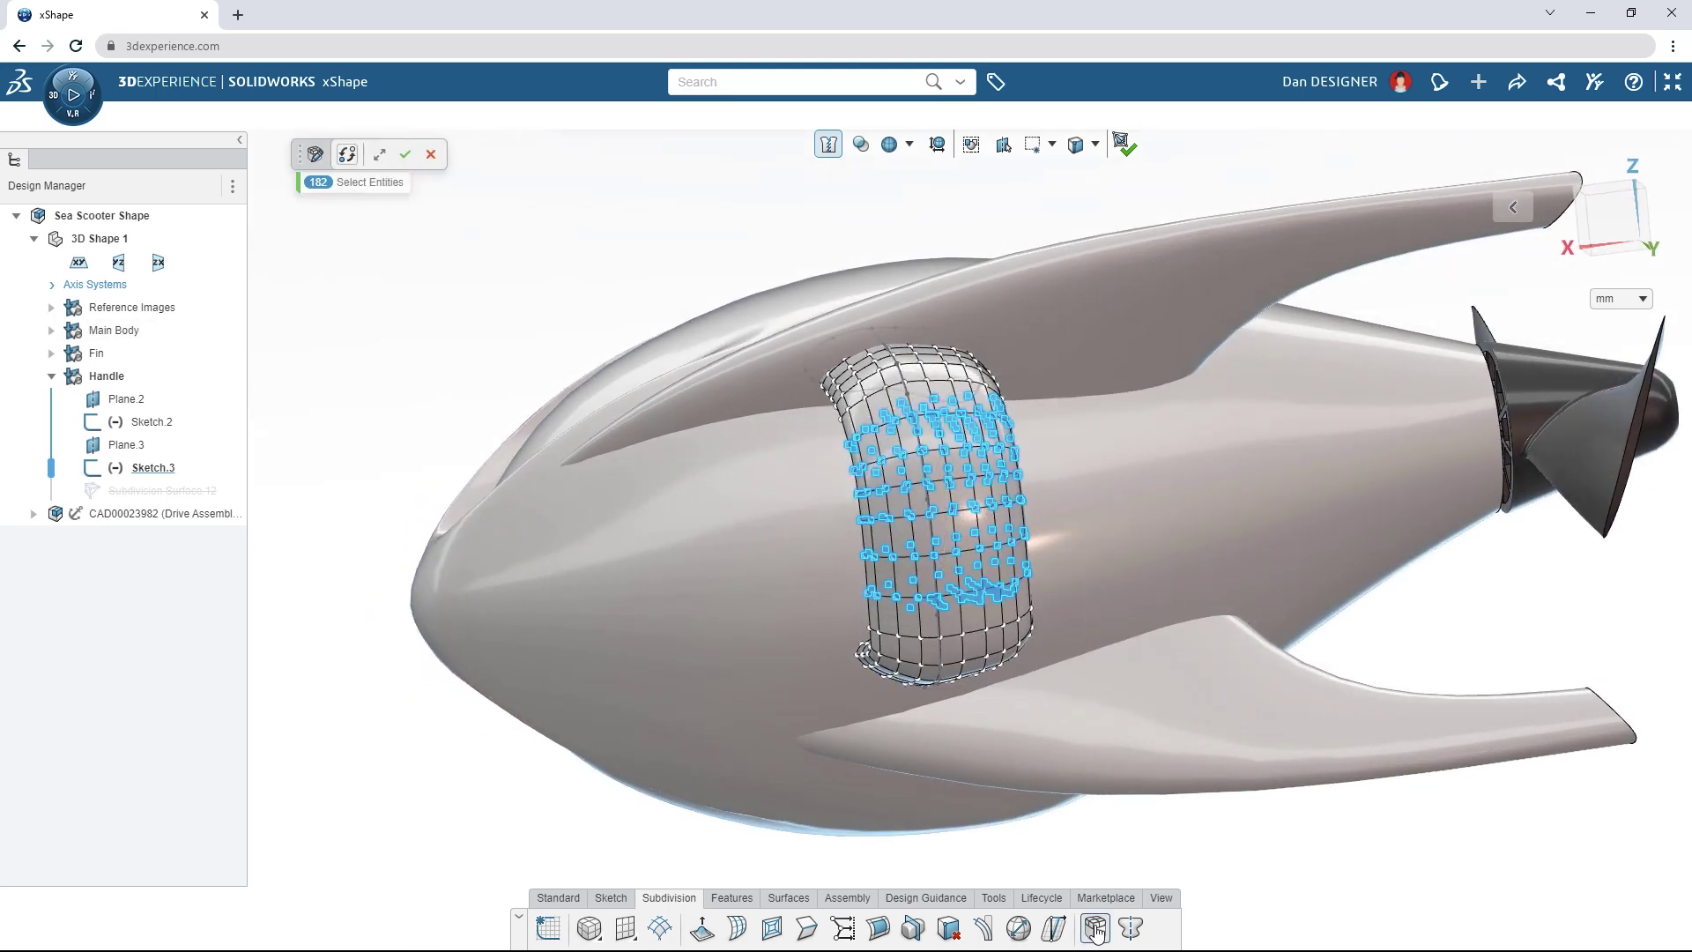
click(406, 156)
drag(684, 264, 1133, 648)
mouse_move(1009, 513)
mouse_down()
mouse_move(1013, 538)
mouse_move(1014, 498)
mouse_up()
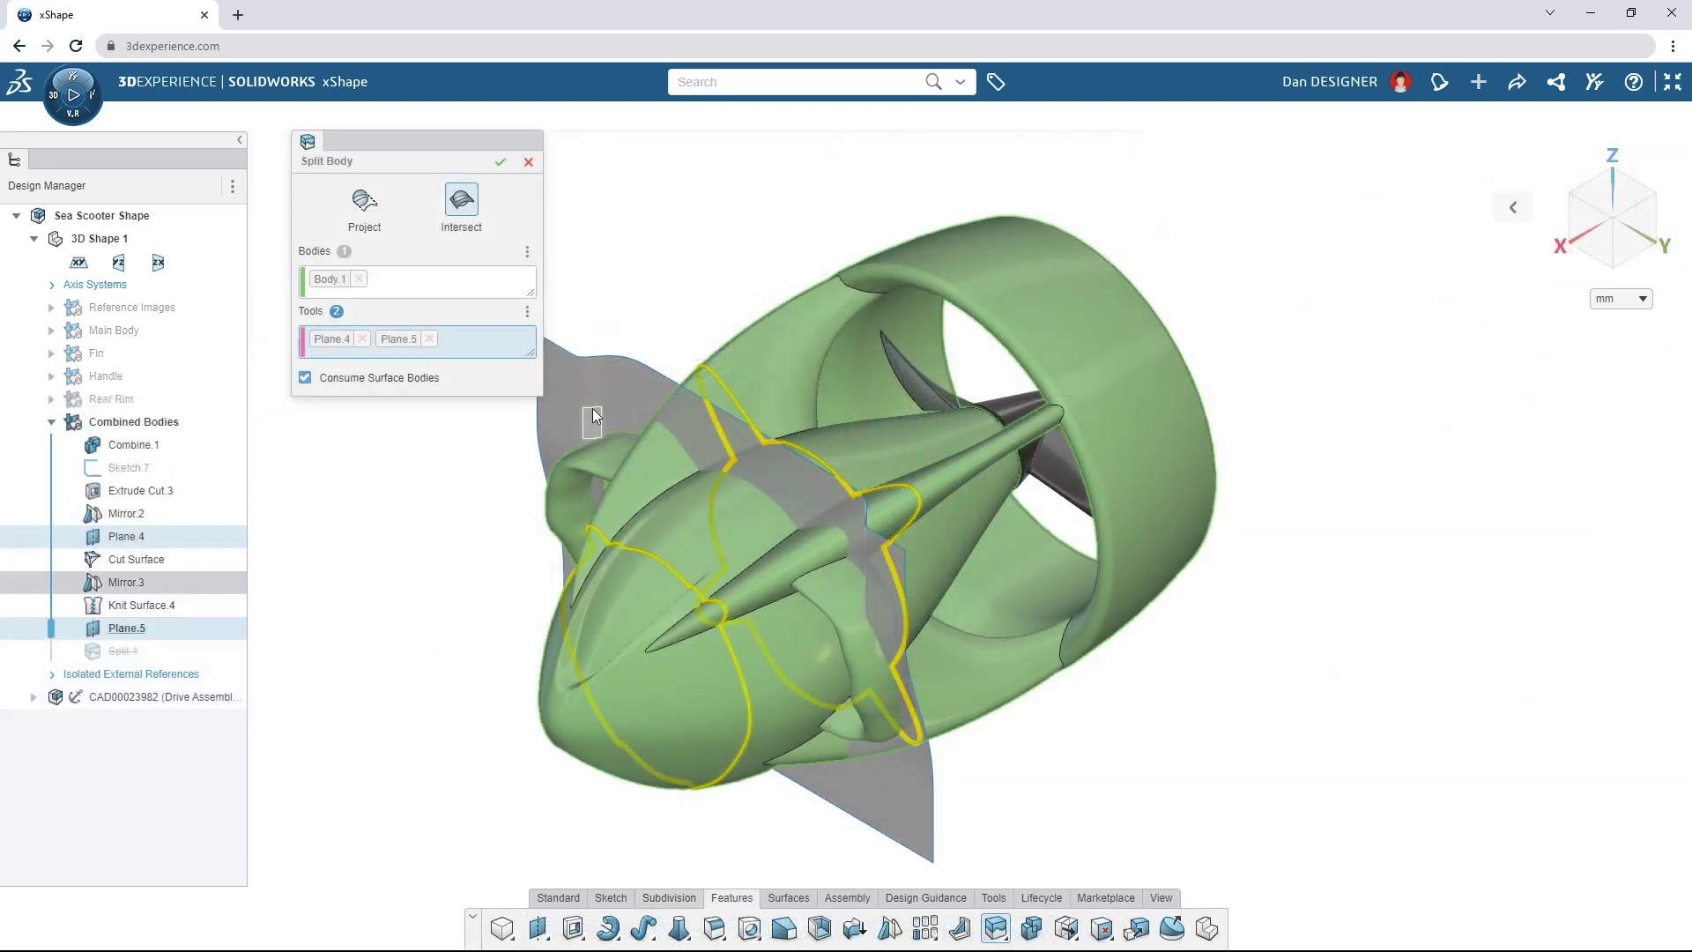
- Split the combined body with Plane.4, Plane.5 and the mirrored cut surface, and pull the nose part forward away from the body
click(652, 397)
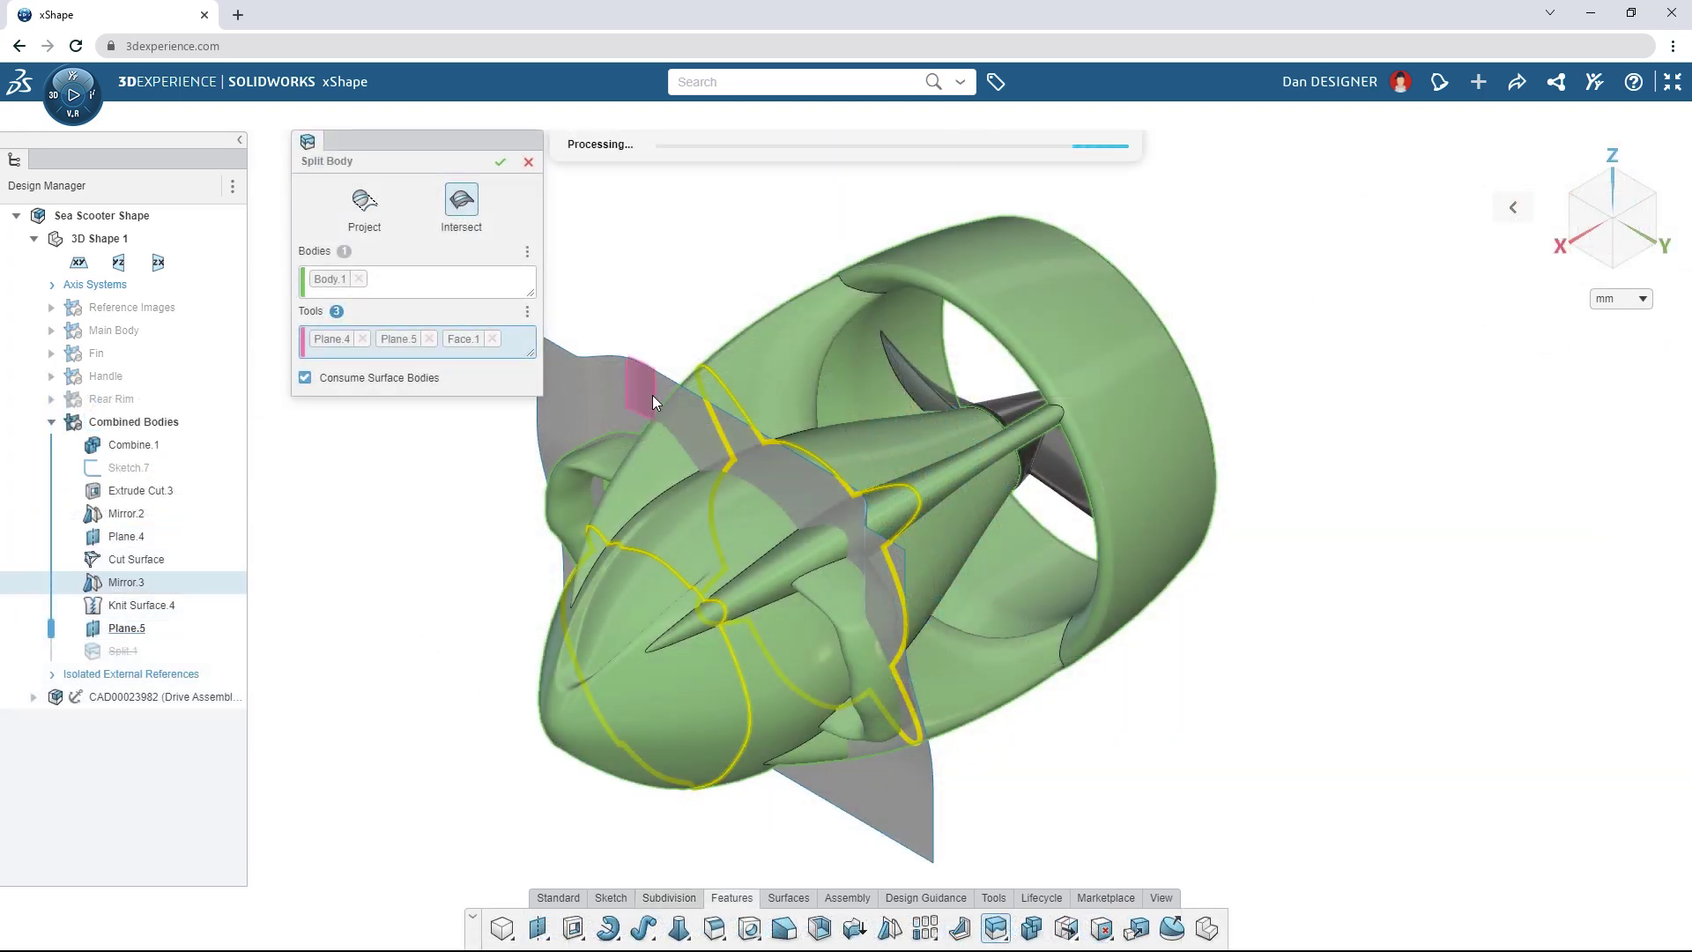
click(502, 164)
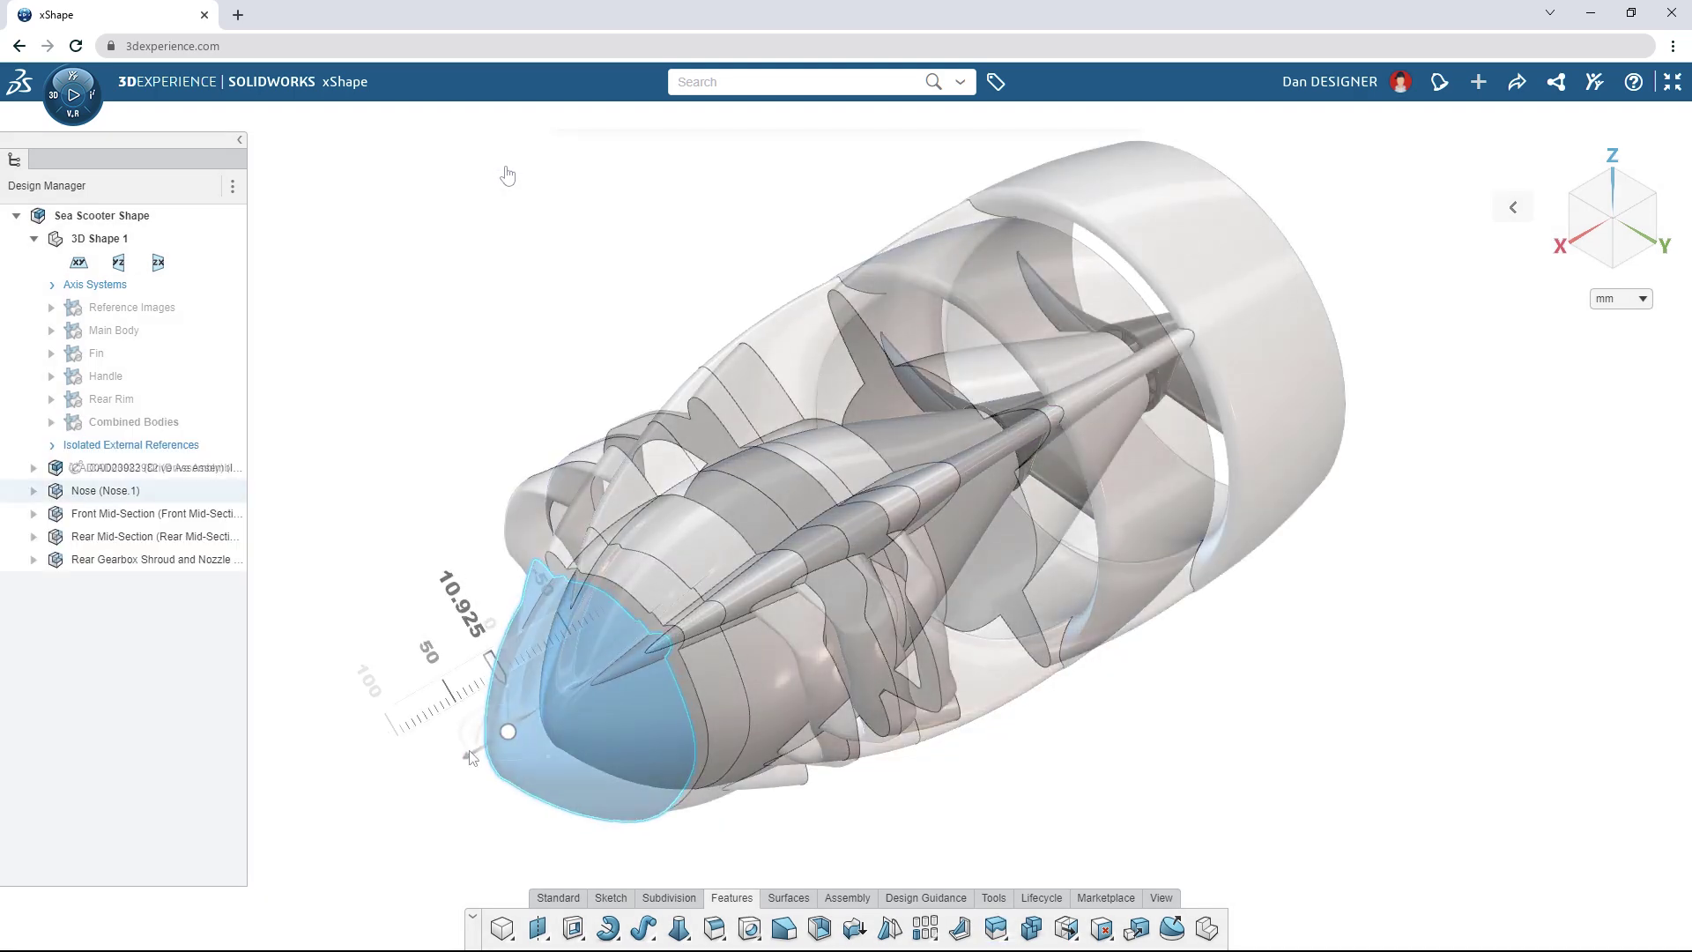
drag(460, 740, 377, 793)
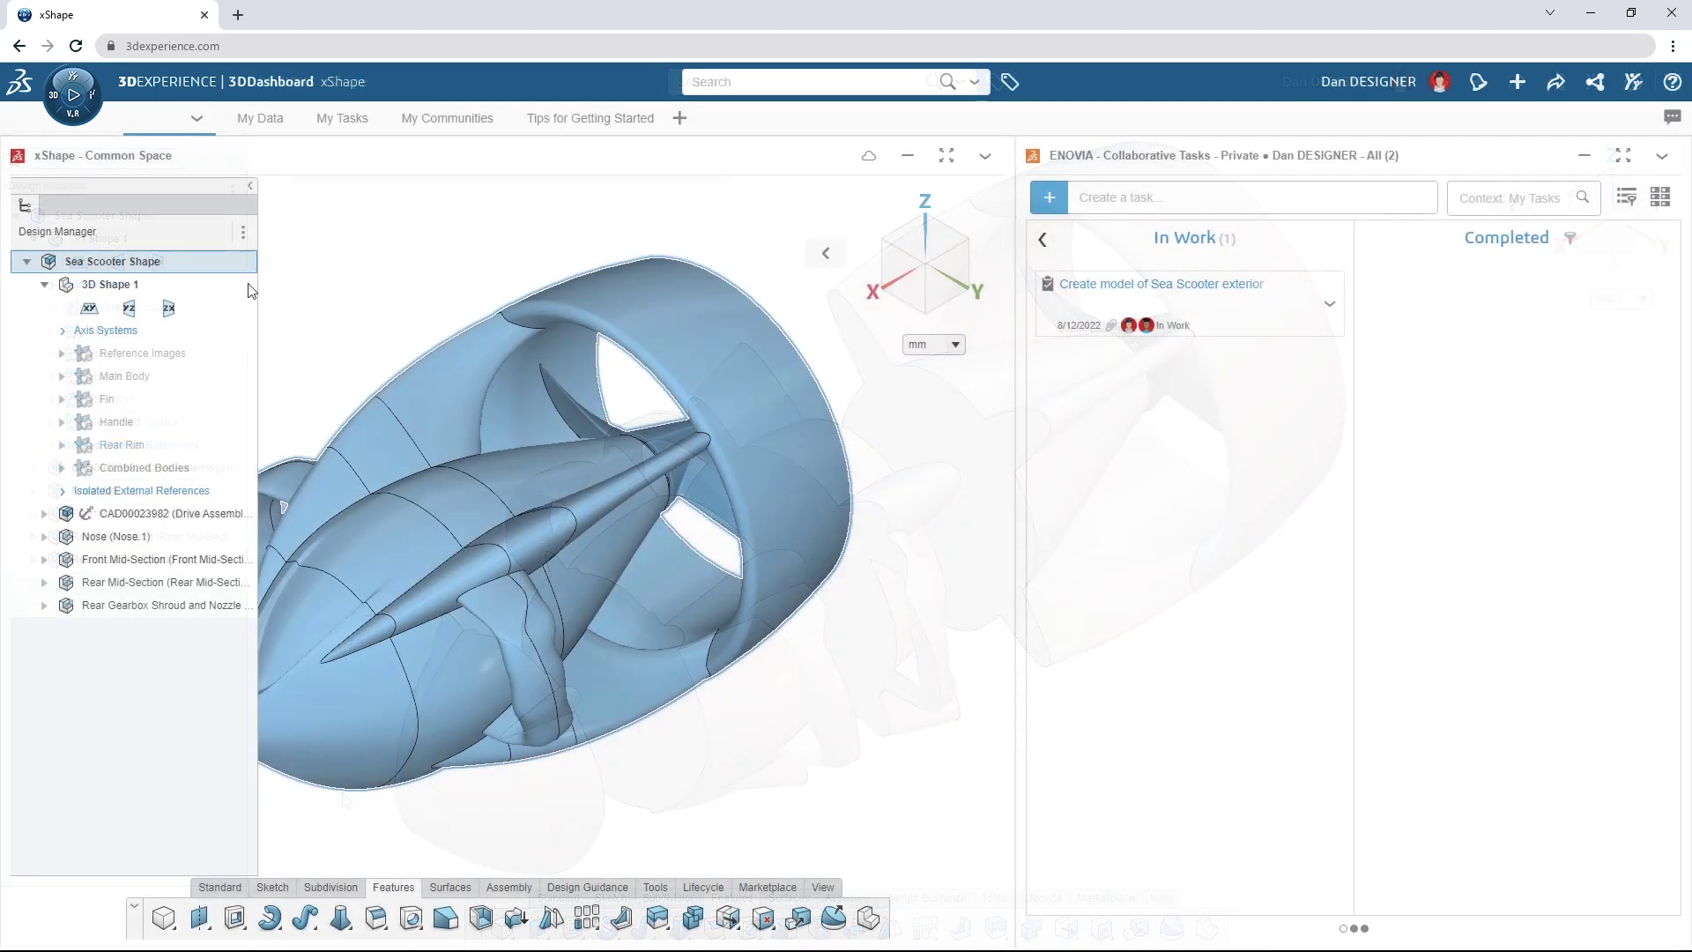
- Attach the Sea Scooter Shape model to the task "Create model of Sea Scooter exterior" and move the task to Completed
drag(113, 261, 1152, 333)
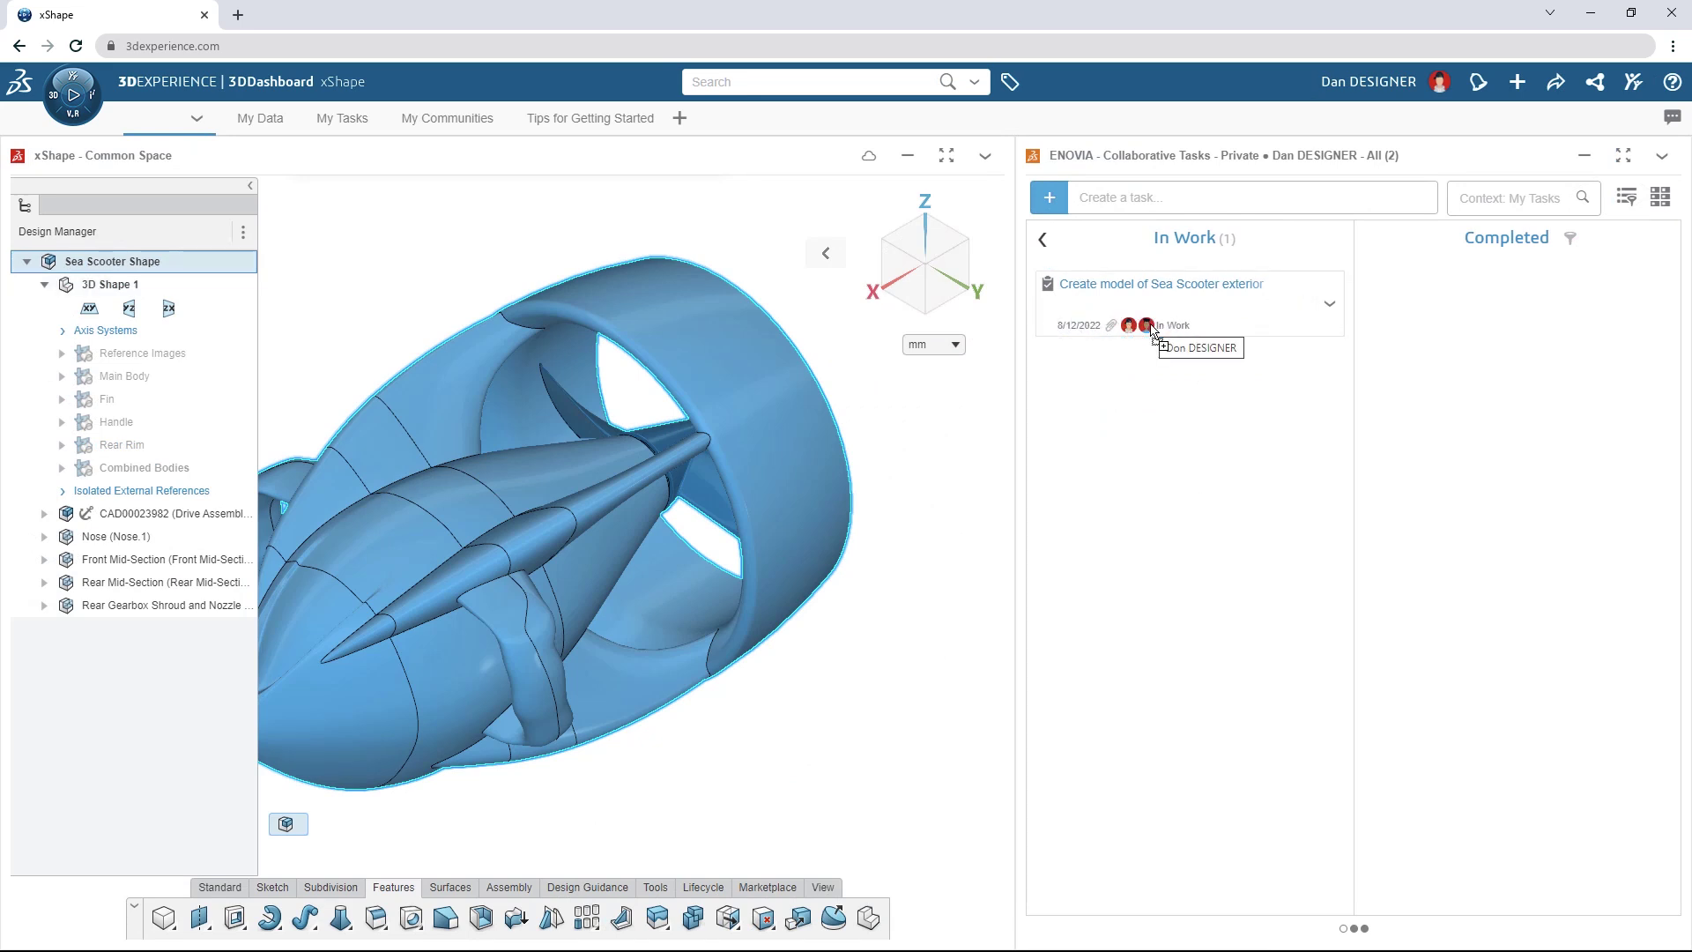
drag(1401, 326, 1402, 325)
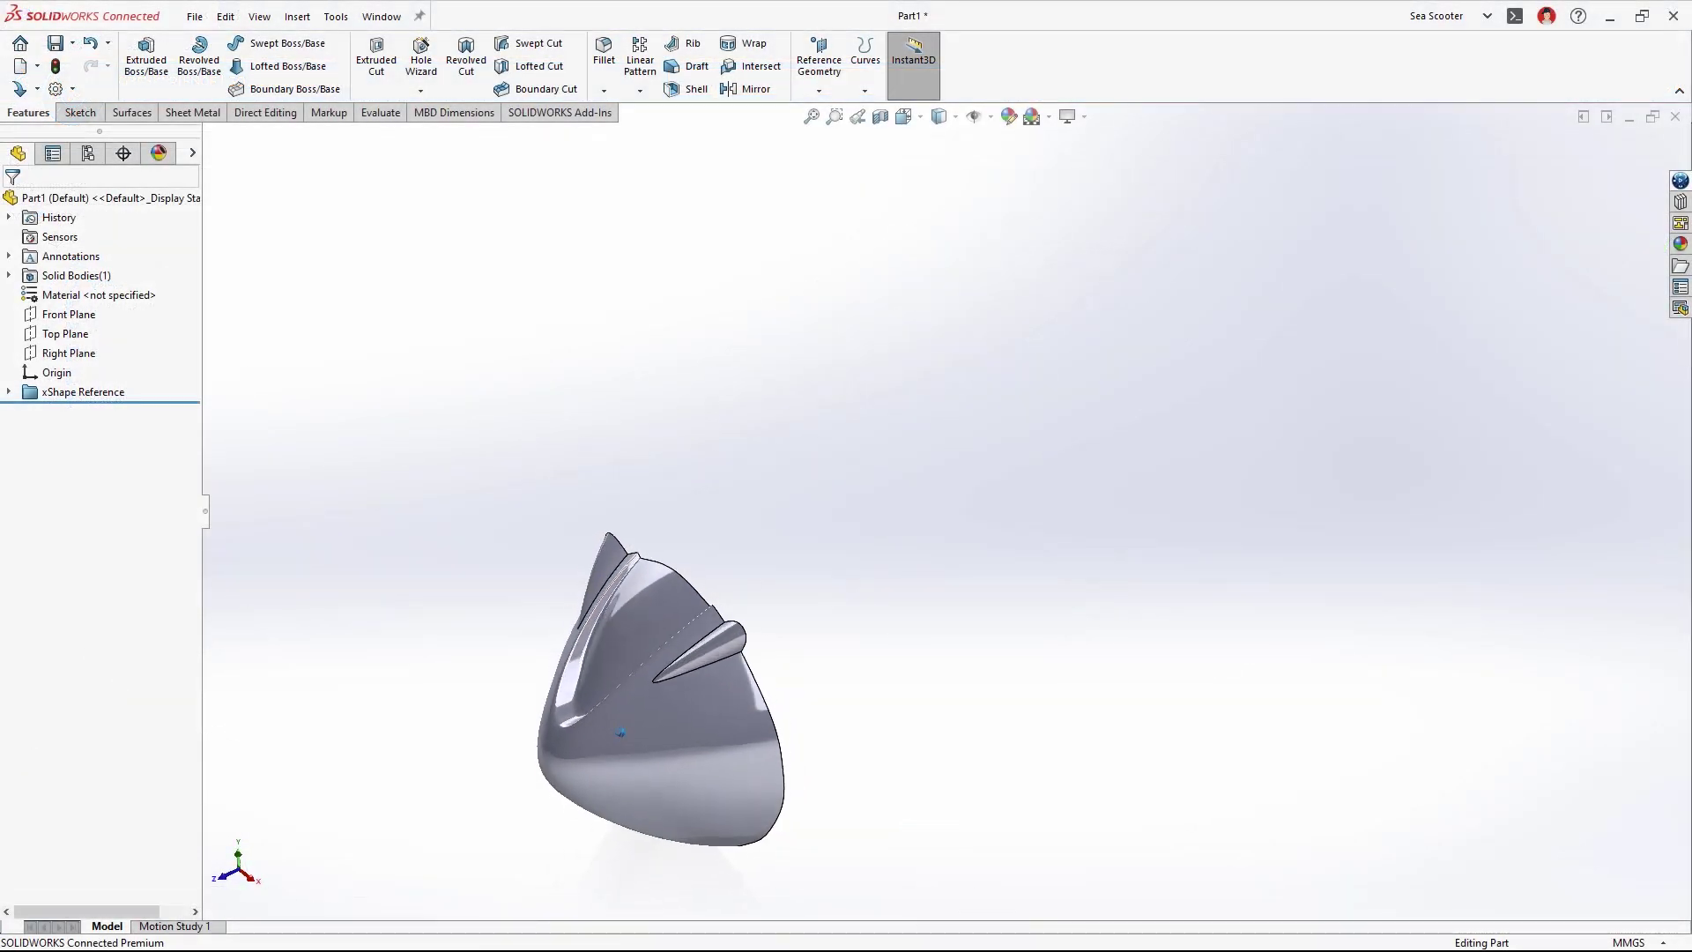
- Switch to SOLIDWORKS and shell the nose part with a 0.5 mm wall, removing its flat rear face
middle_drag(621, 732, 943, 505)
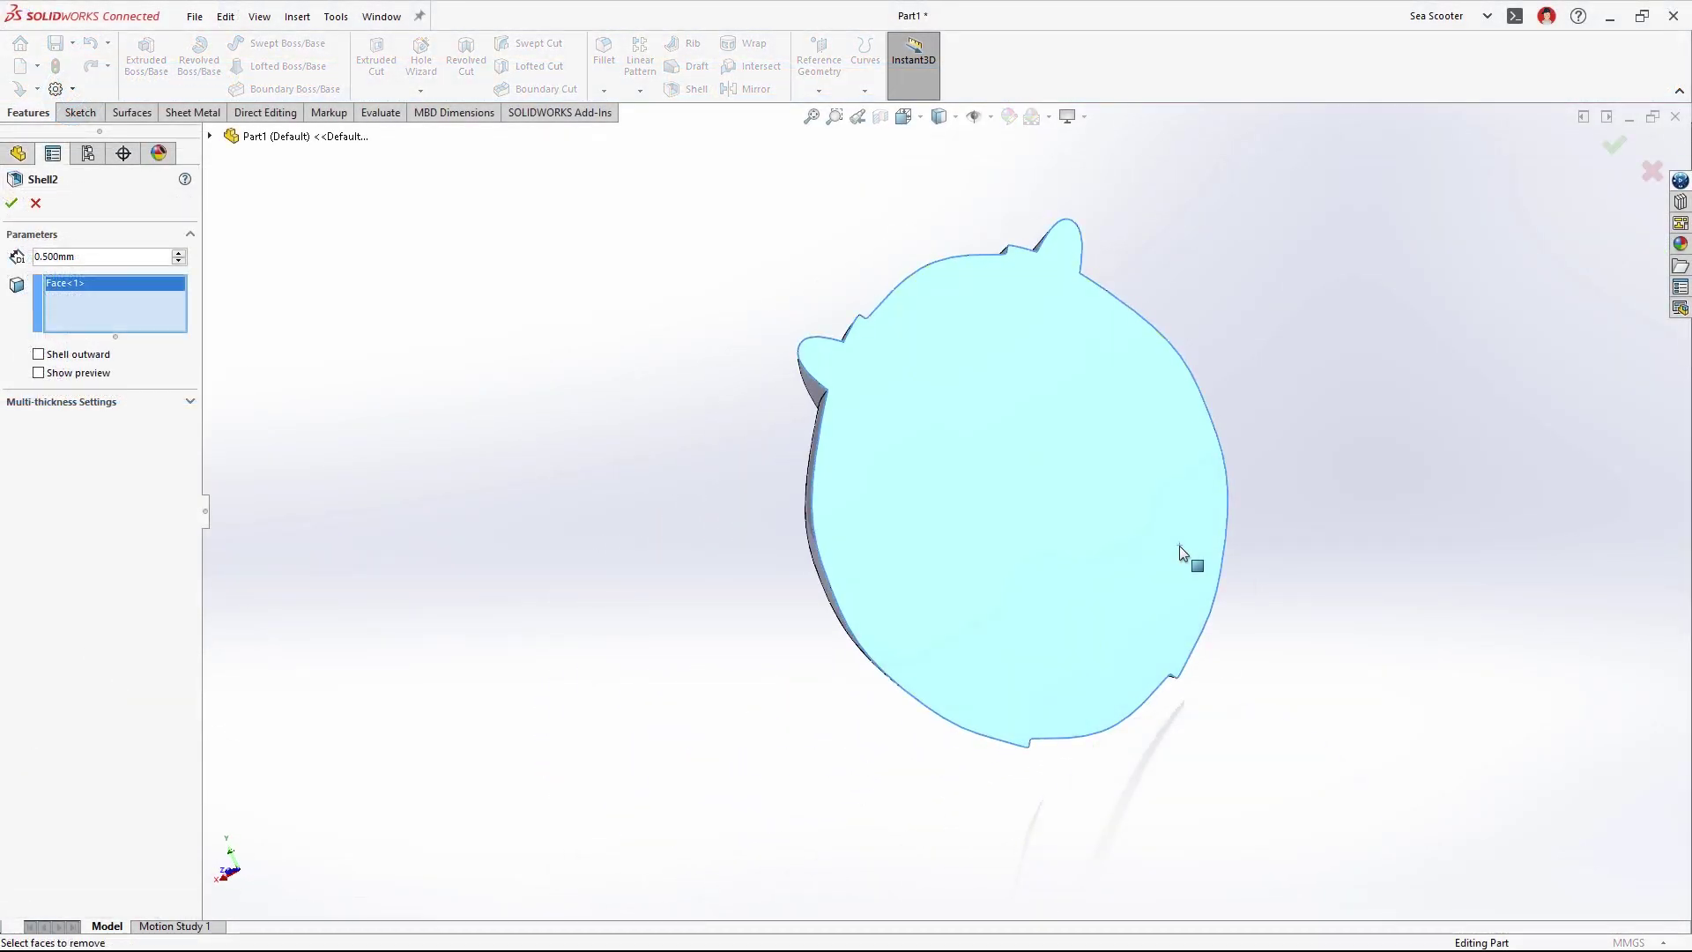
click(1613, 145)
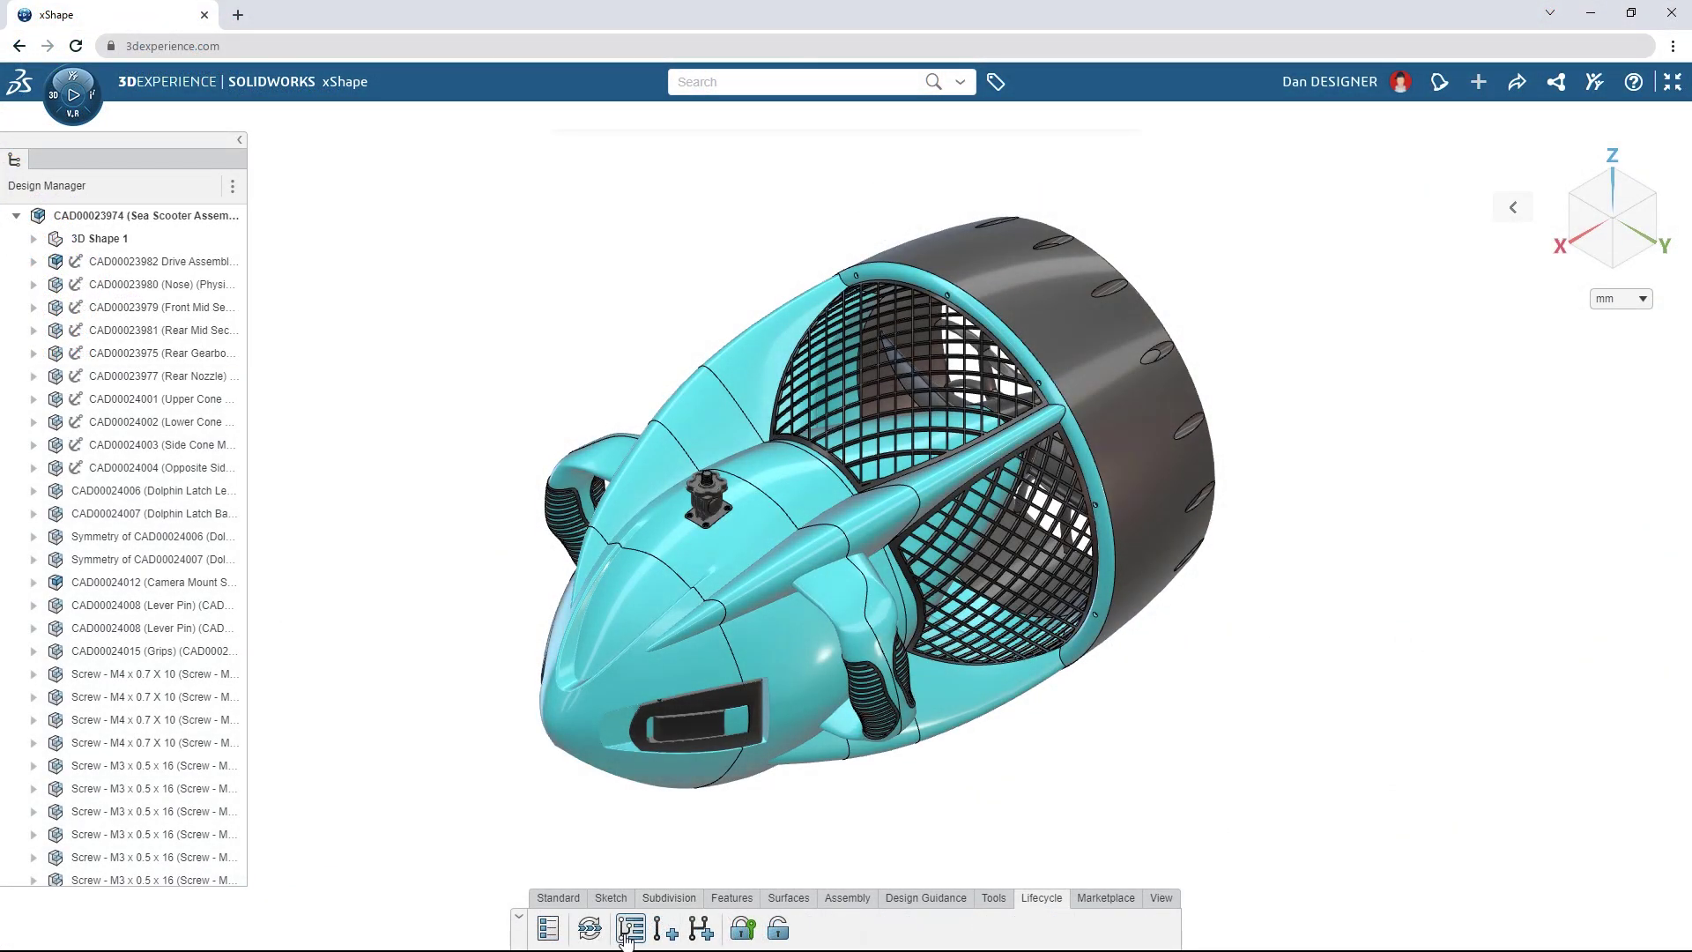
- Switch to xShape, show the Sea Scooter Assembly's revisions and create revision A.2 with the comment "Manufacturing details"
click(631, 930)
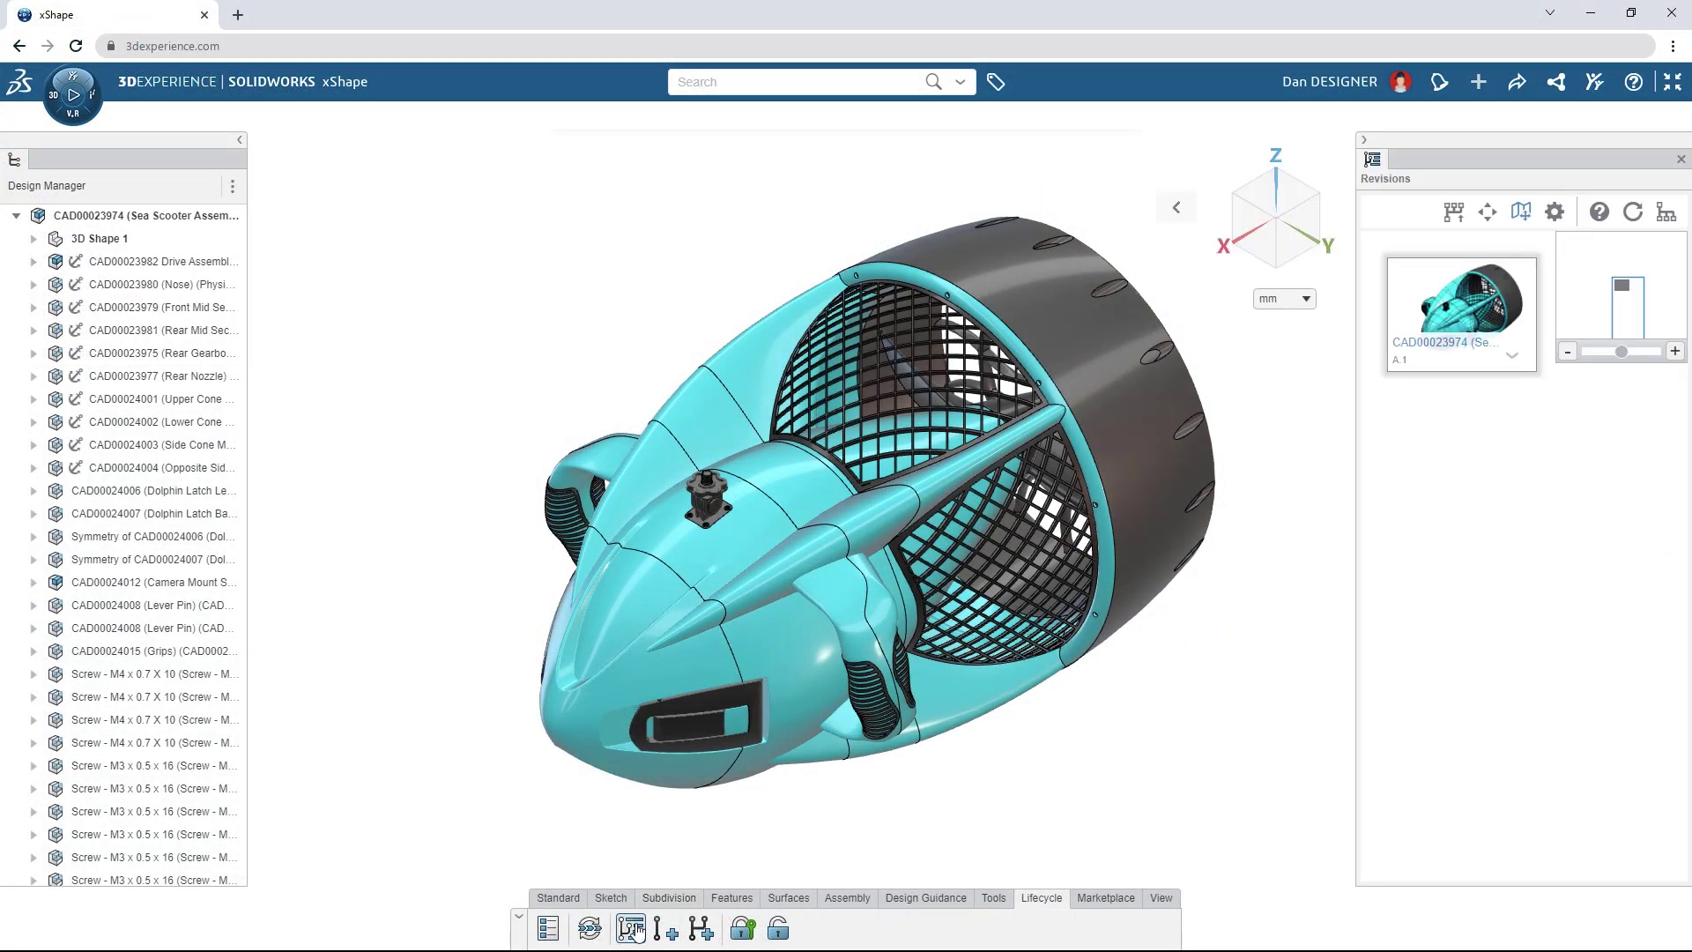
click(663, 925)
click(905, 526)
text(Manufacturing details)
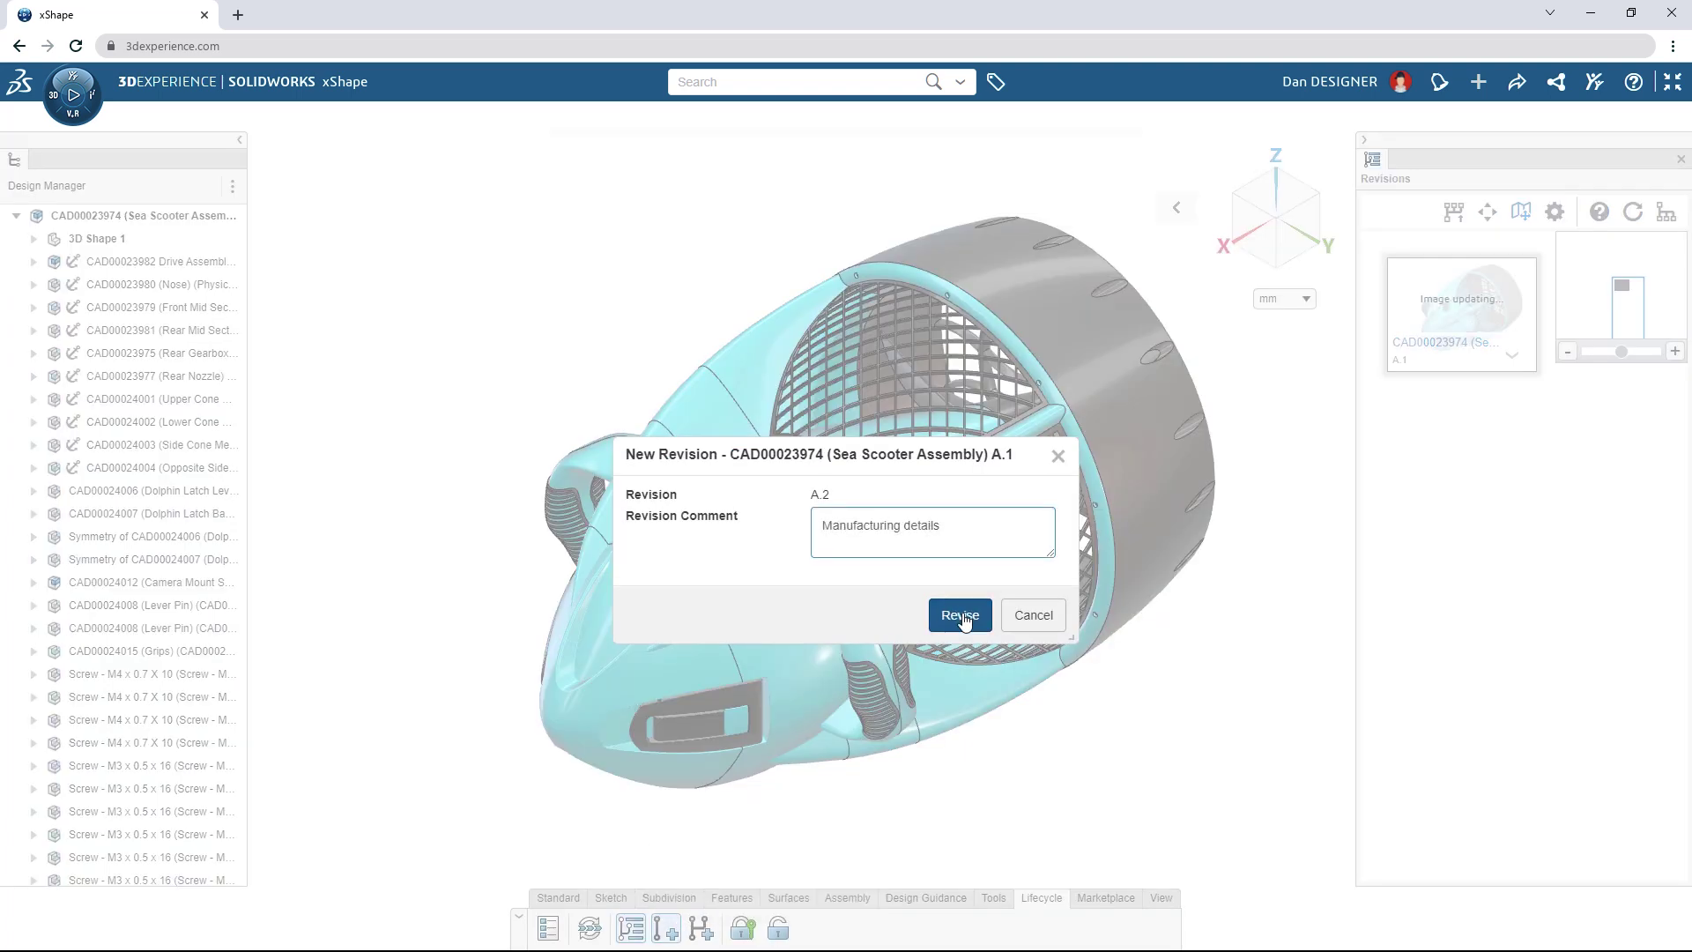
click(962, 616)
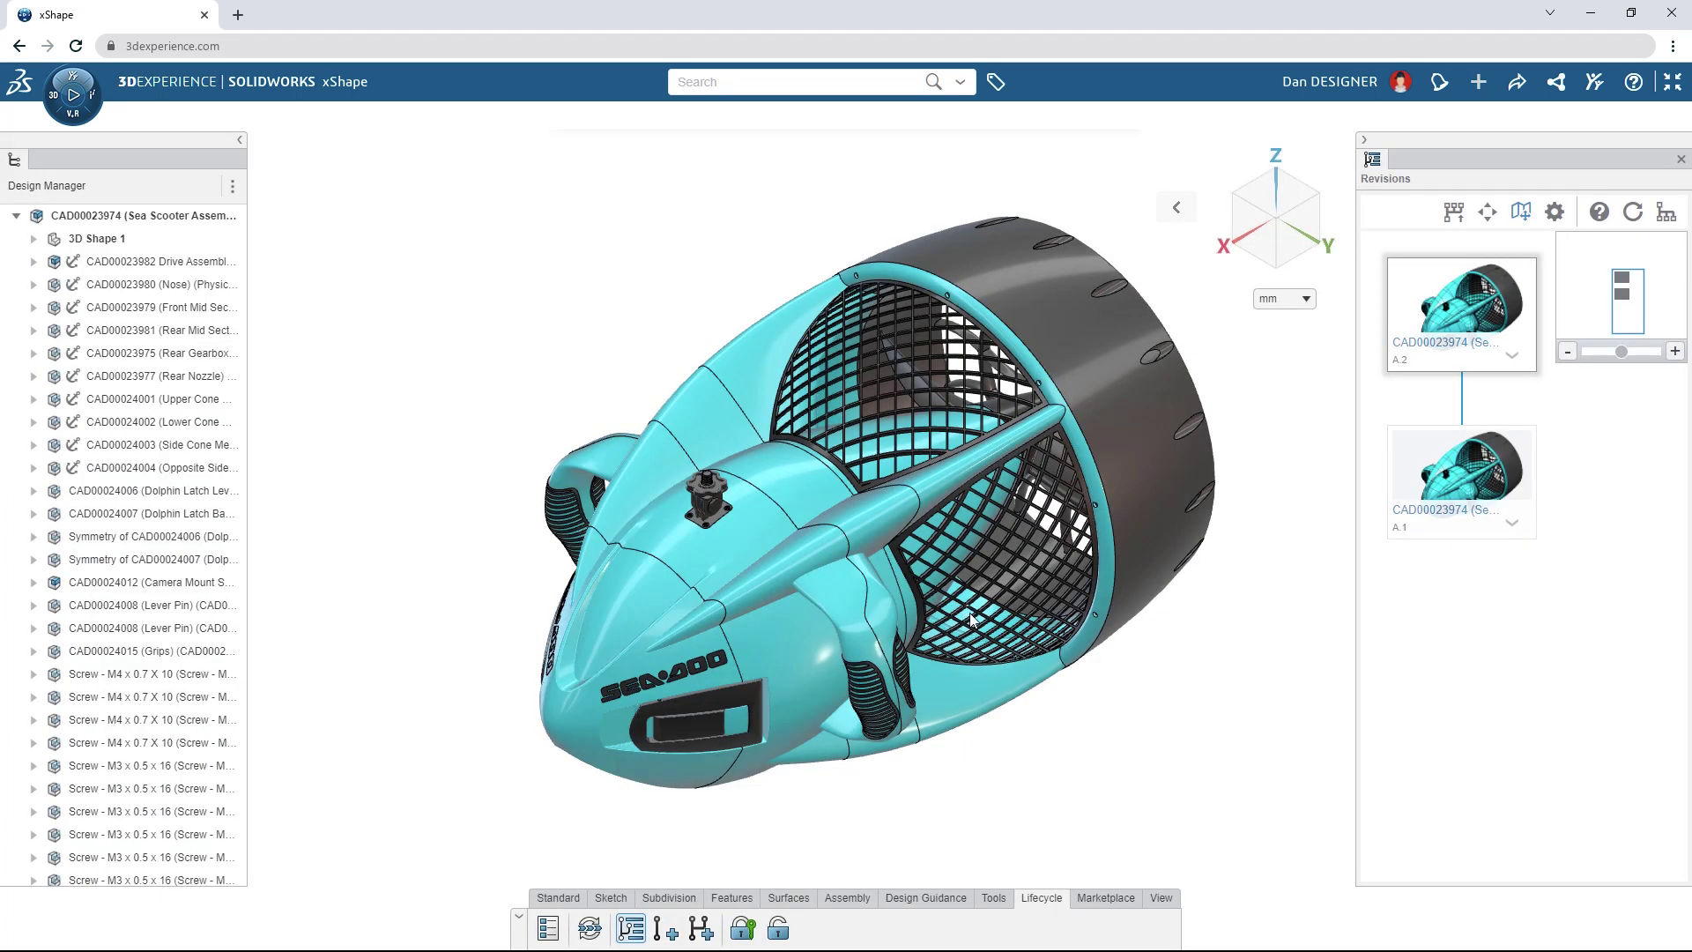
- Create a new branch of the Sea Scooter Assembly and its 3D Shape 1 with the revision comment "New Concept"
click(701, 928)
click(925, 556)
text(New Concept)
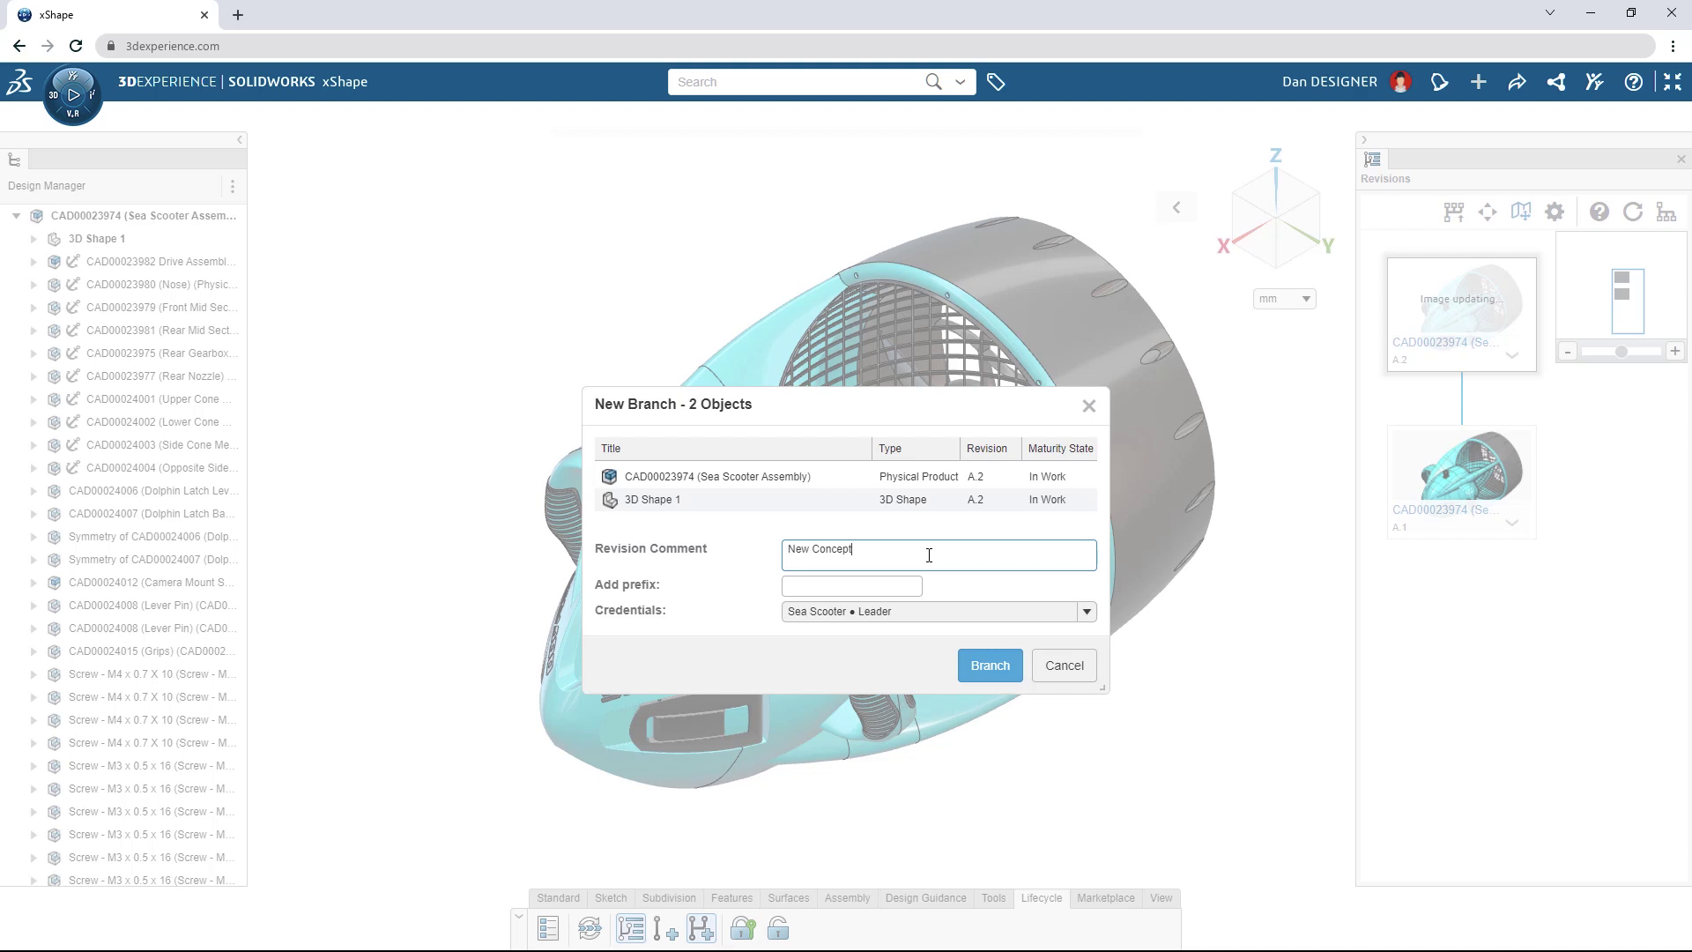
click(986, 665)
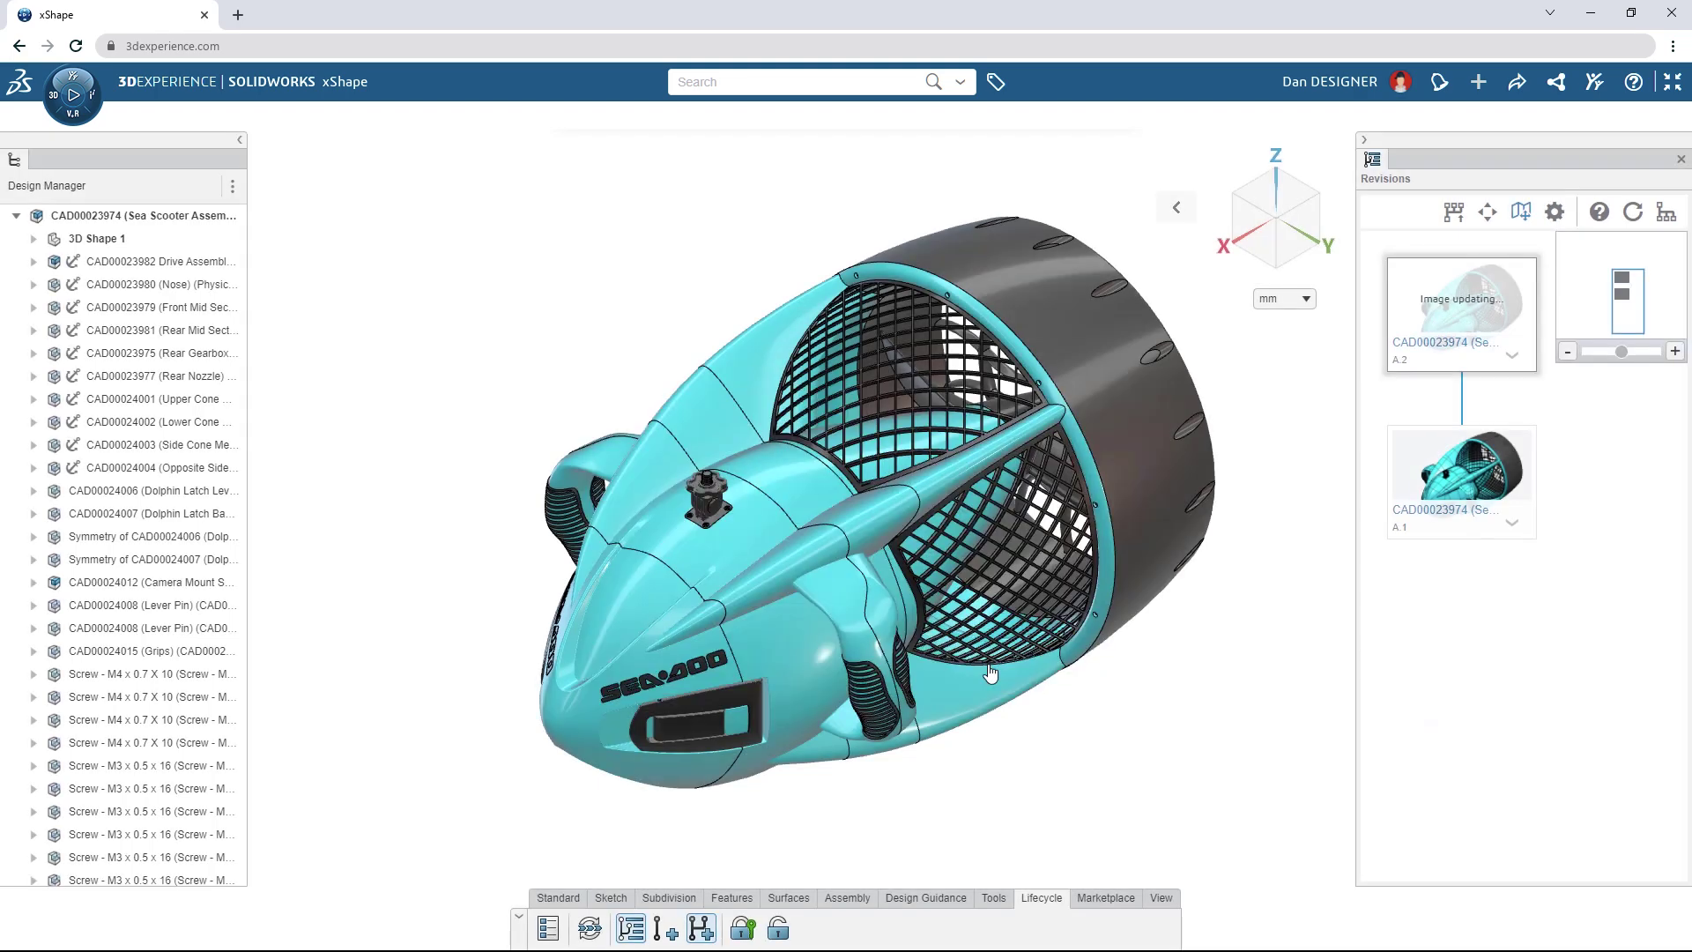